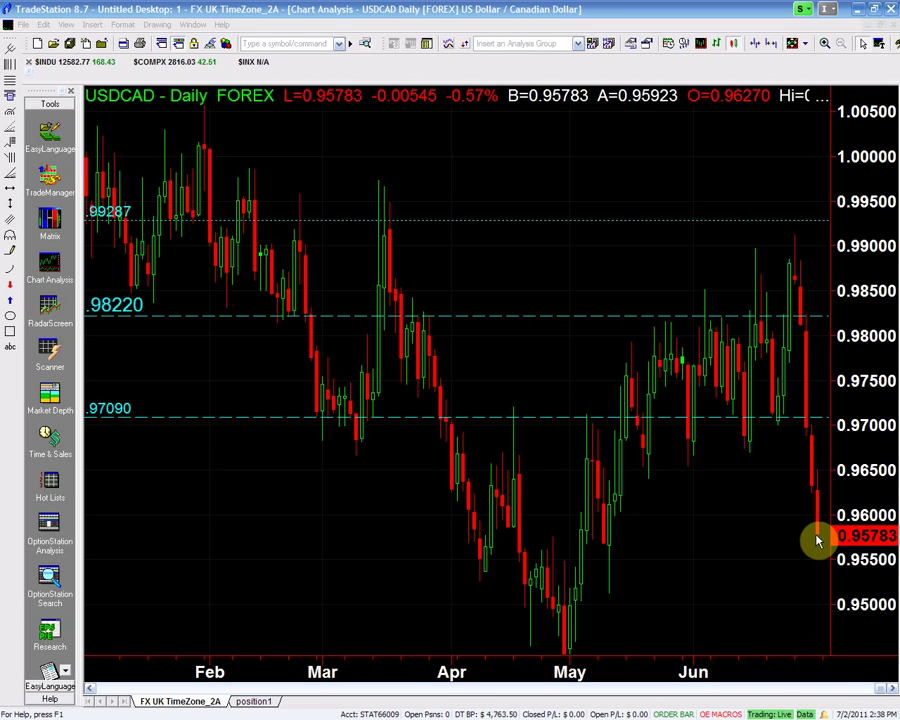
# - Draw a horizontal line at .95735 on the USDCAD daily chart, just below the latest price
pyautogui.scroll(-5, 787, 562)
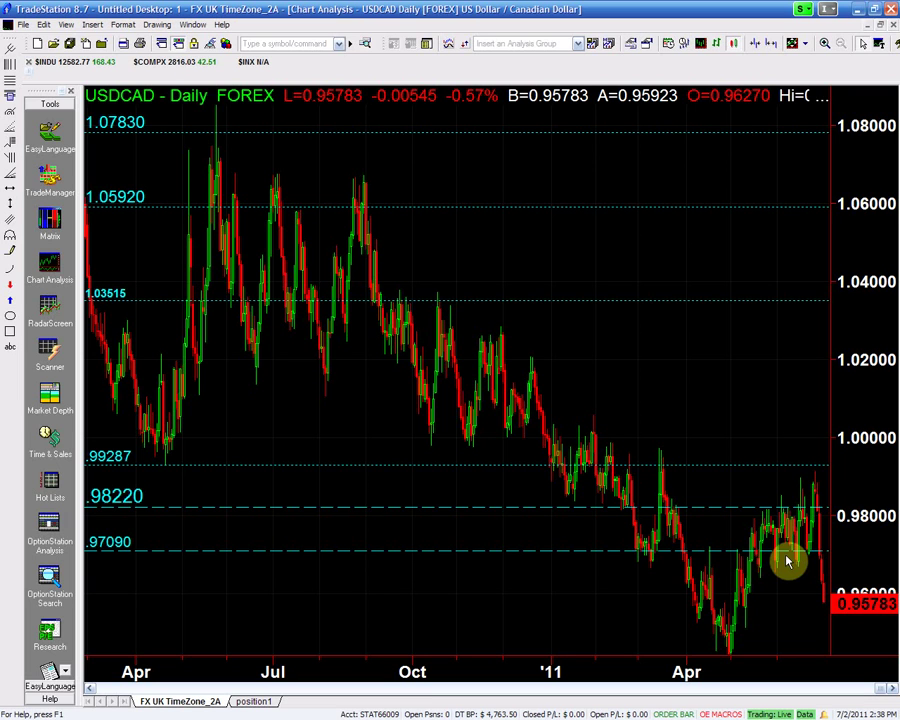
pyautogui.scroll(5, 787, 562)
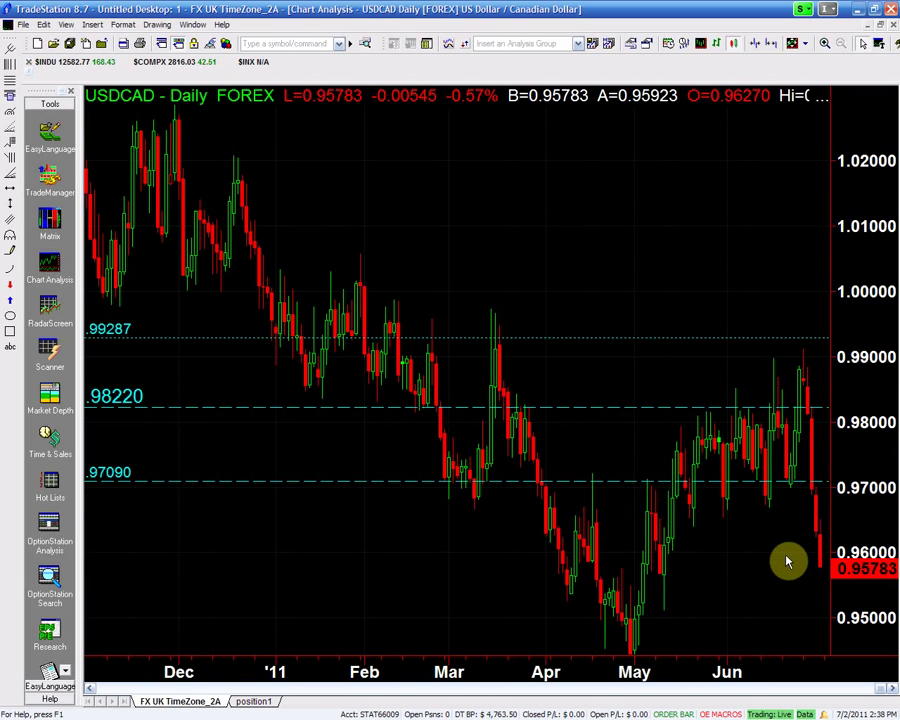
pyautogui.click(12, 192)
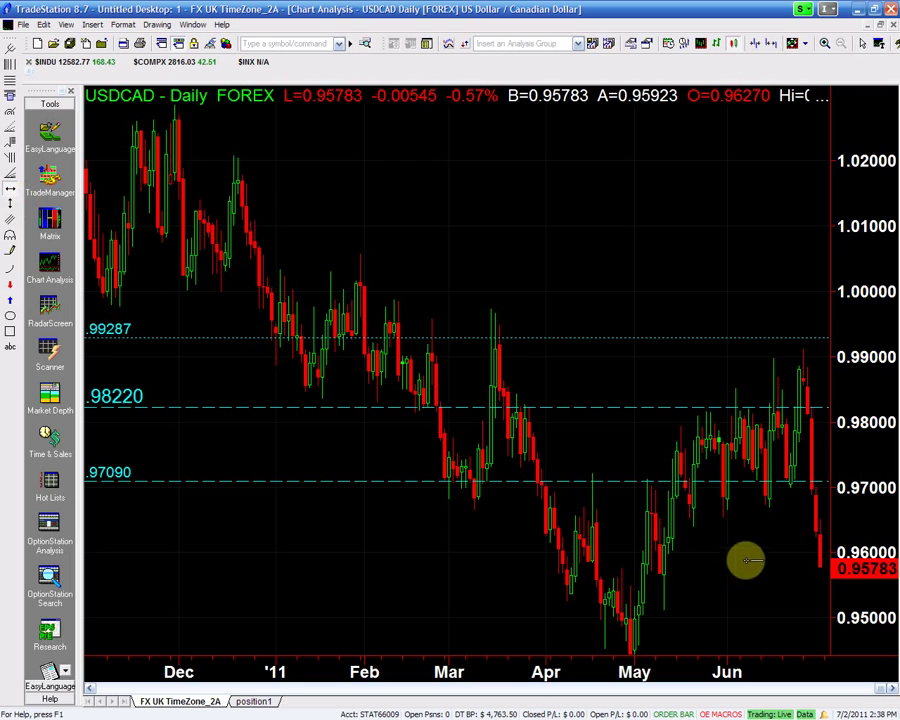
pyautogui.click(802, 569)
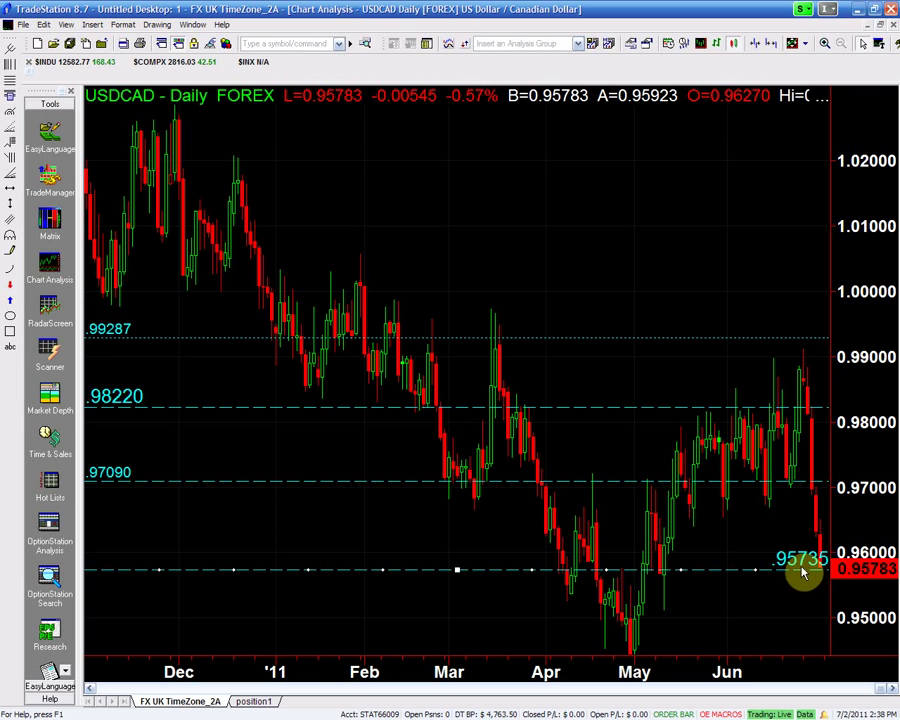
# - Move the horizontal line to .95746 and colour it red, then zoom out and restore the tiled layout
pyautogui.moveTo(802, 572); pyautogui.dragTo(801, 570)
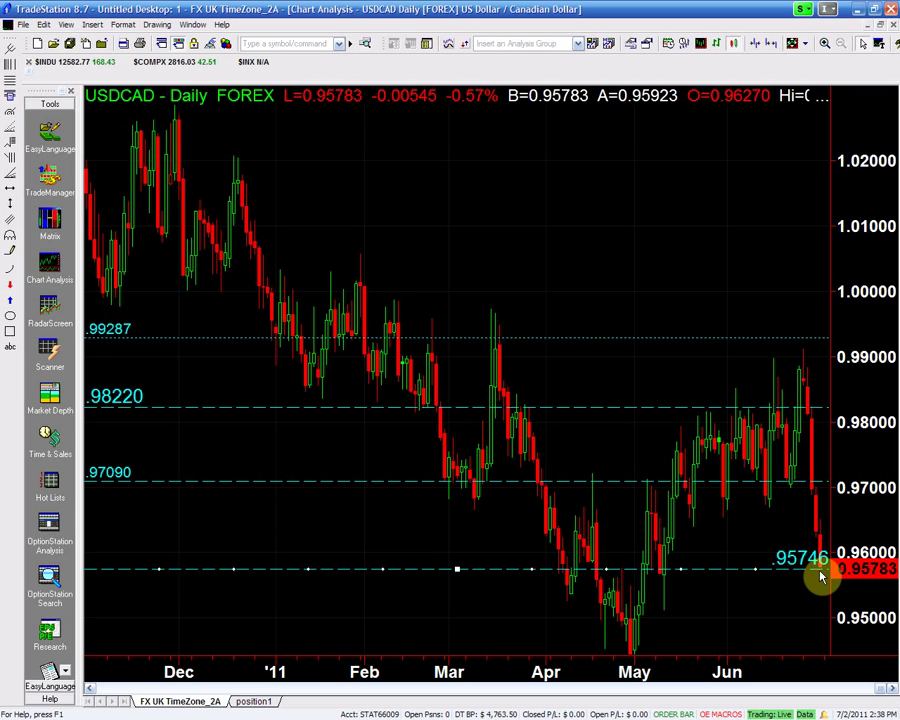
pyautogui.rightClick(720, 570)
pyautogui.moveTo(770, 428)
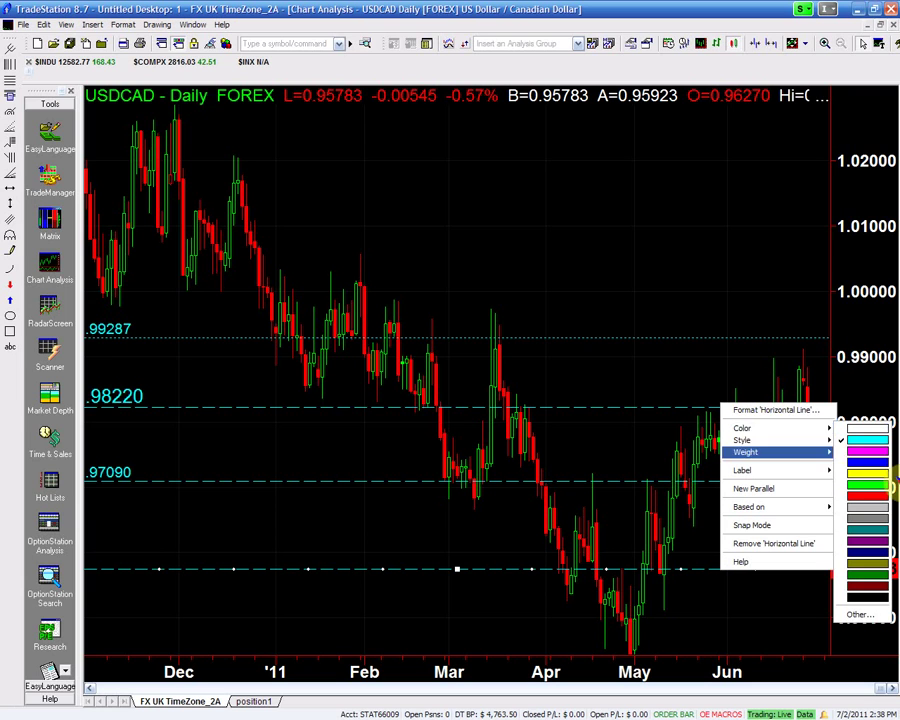
pyautogui.click(880, 496)
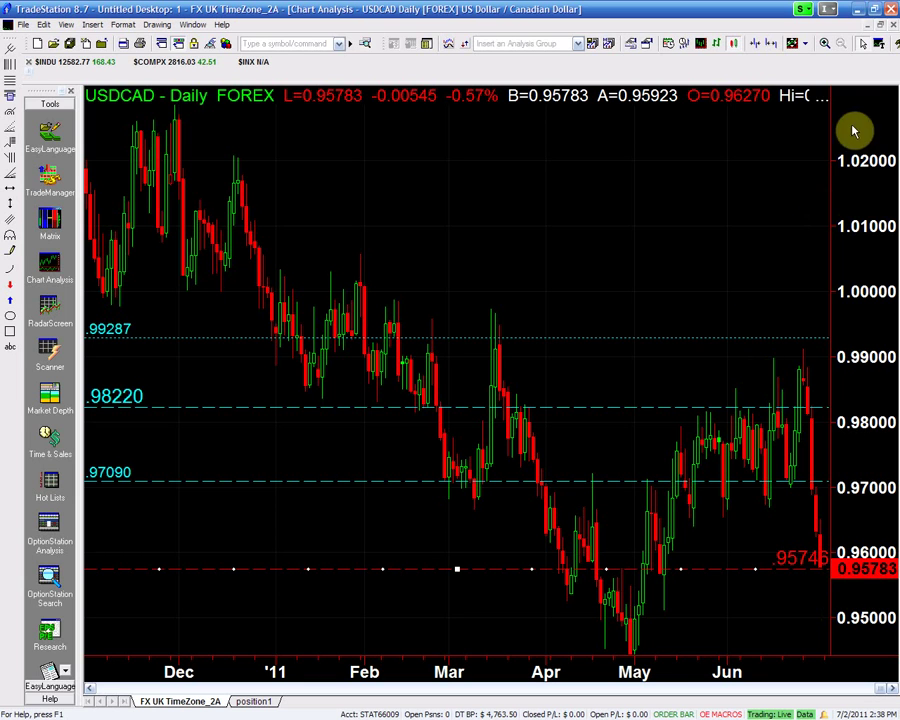
pyautogui.scroll(-6, 777, 221)
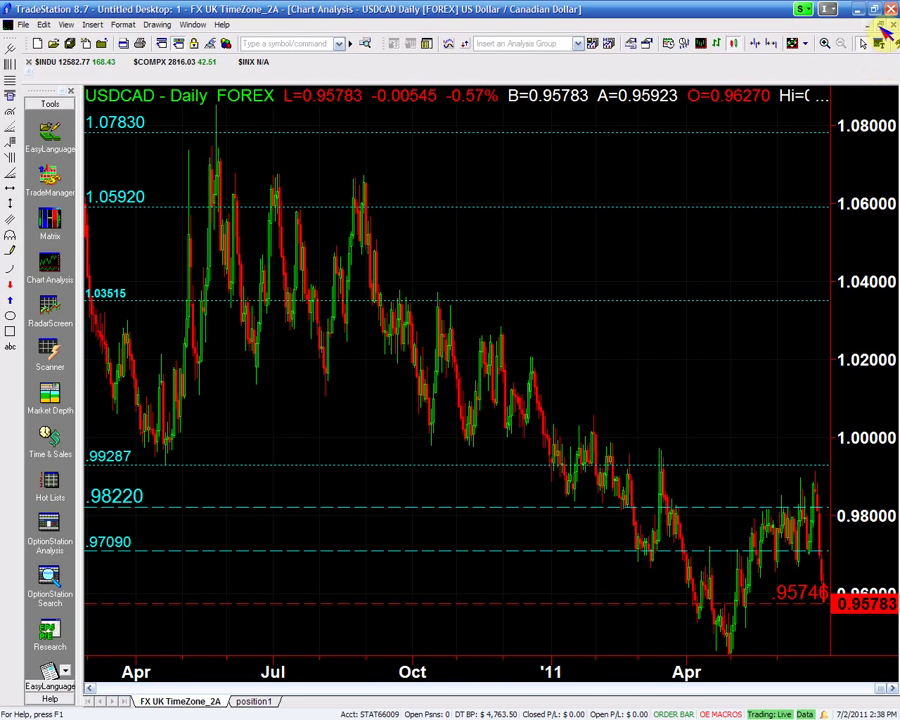
pyautogui.click(876, 27)
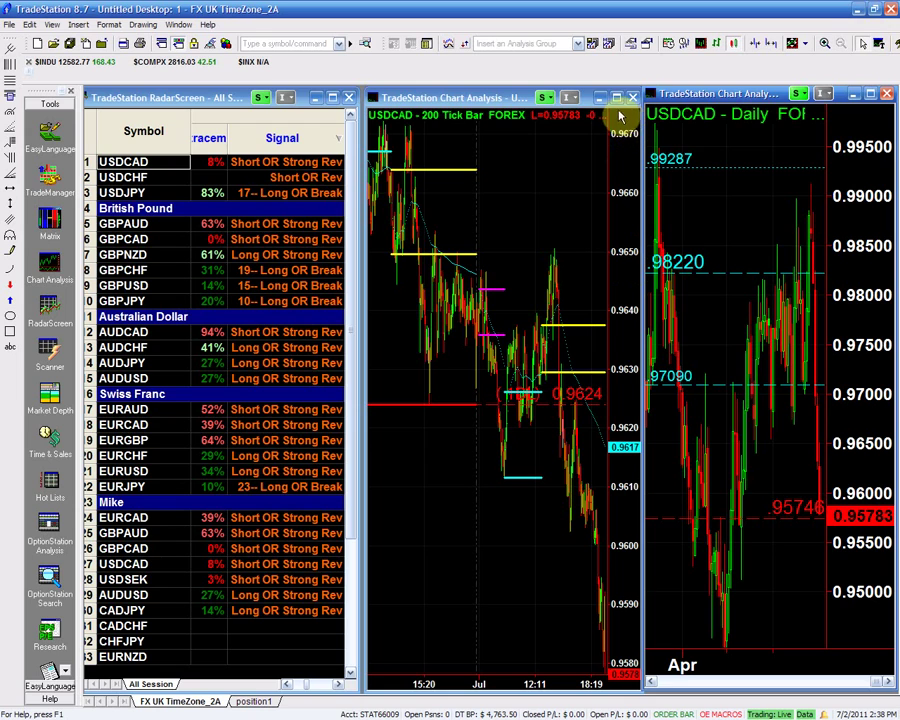
# - Maximize and review the 200-tick USDCAD chart, restore the tiled layout, and activate RadarScreen
pyautogui.click(616, 97)
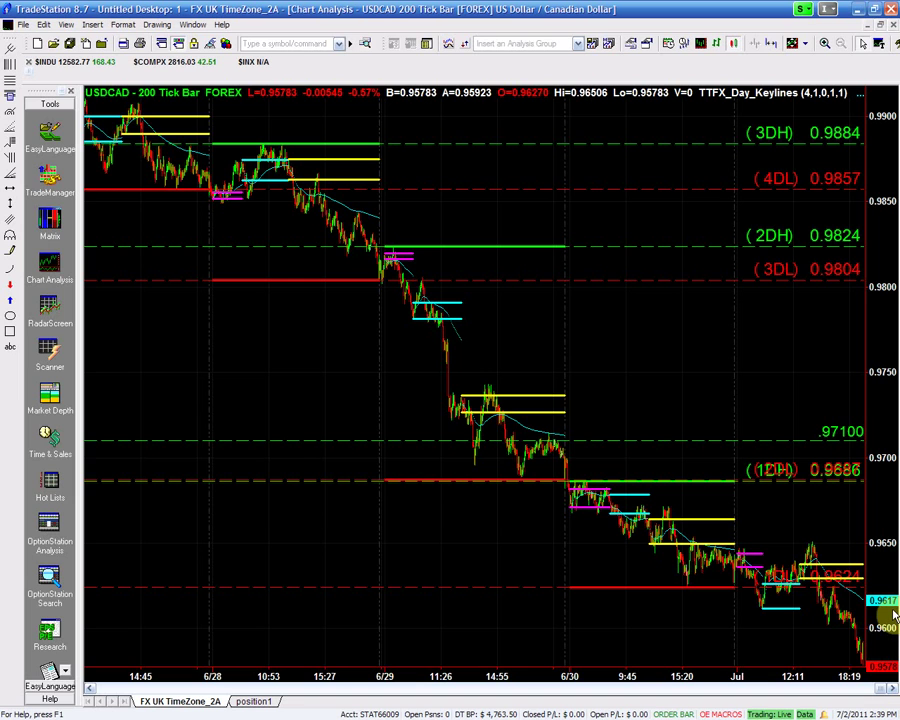
pyautogui.scroll(5, 864, 668)
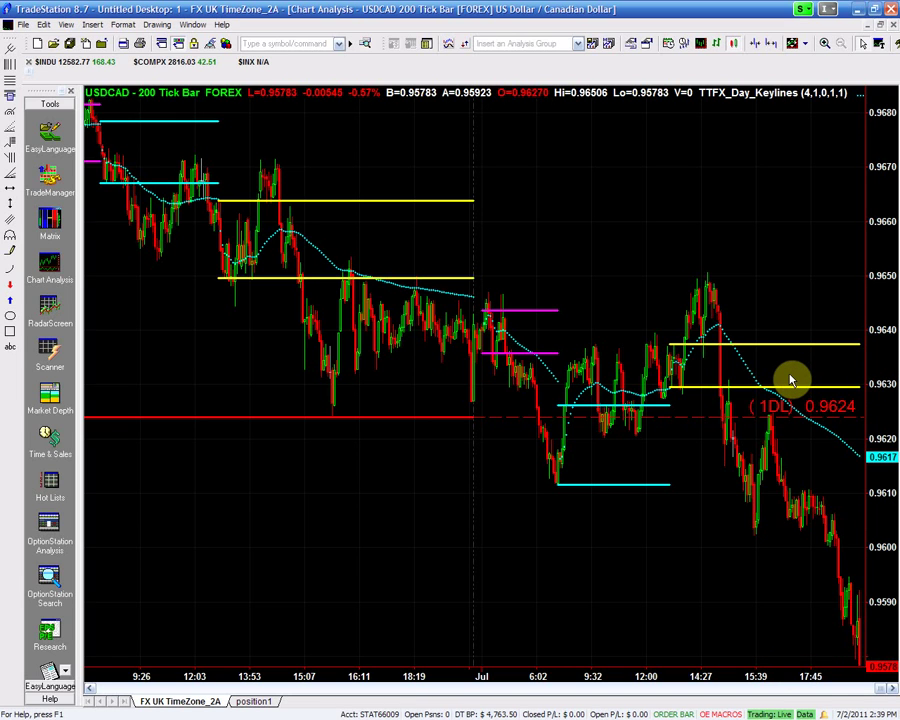
pyautogui.scroll(-4, 790, 380)
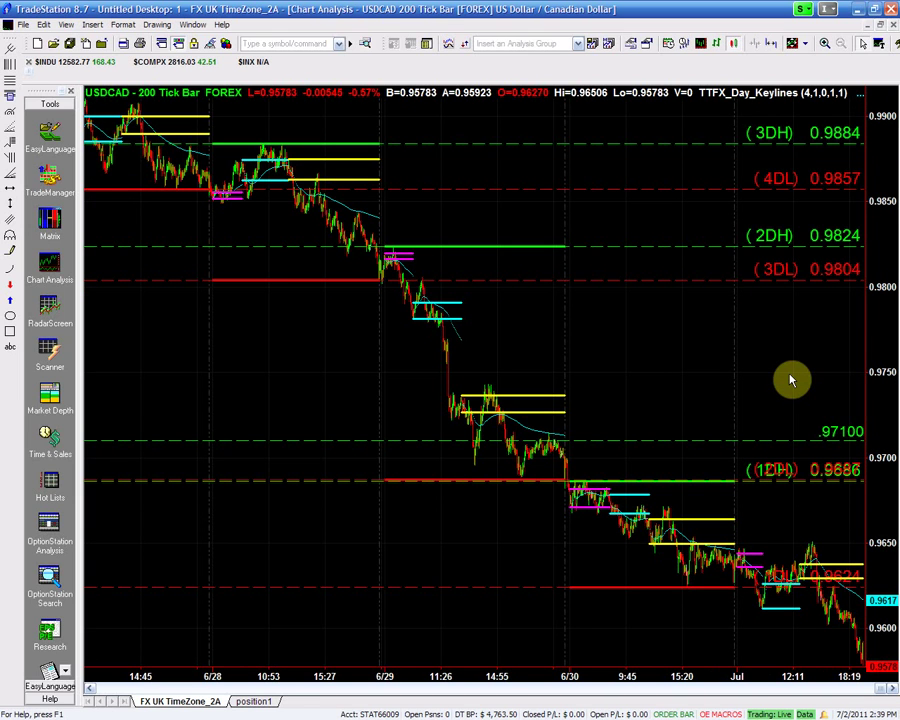
pyautogui.scroll(2, 790, 380)
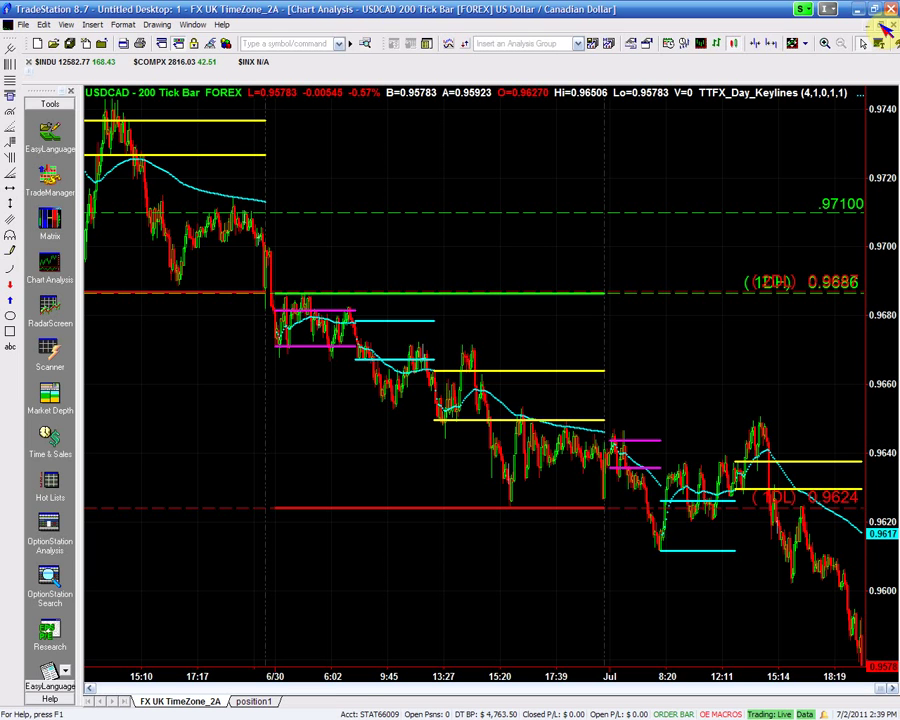
pyautogui.click(876, 26)
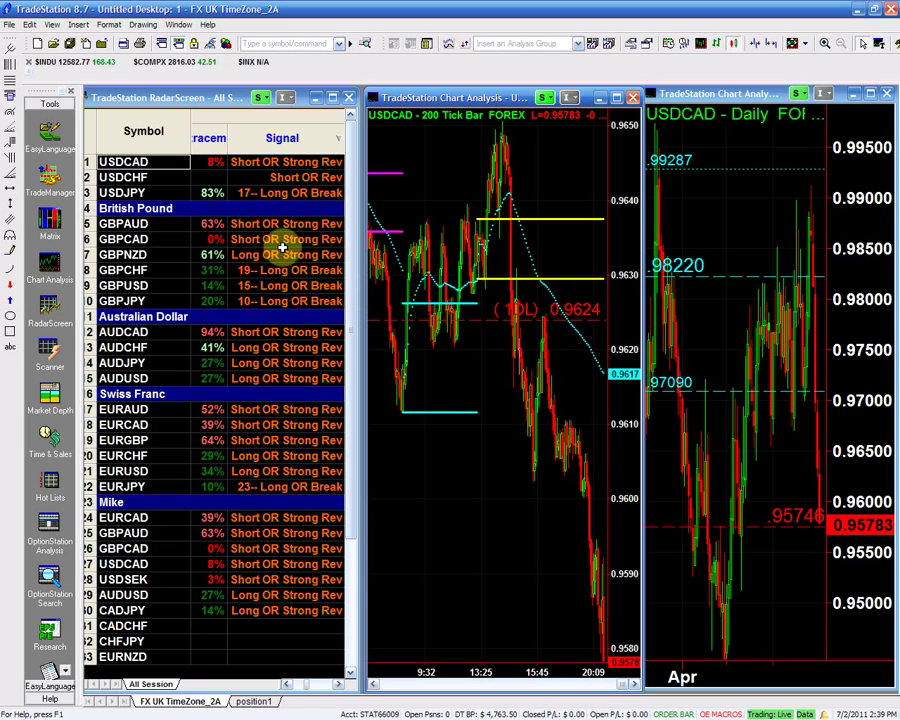
pyautogui.click(237, 160)
# - In the USDCAD indicator inputs, set ShortPoint to 0.9575 and LongPoint to 0.9624
pyautogui.doubleClick(237, 160)
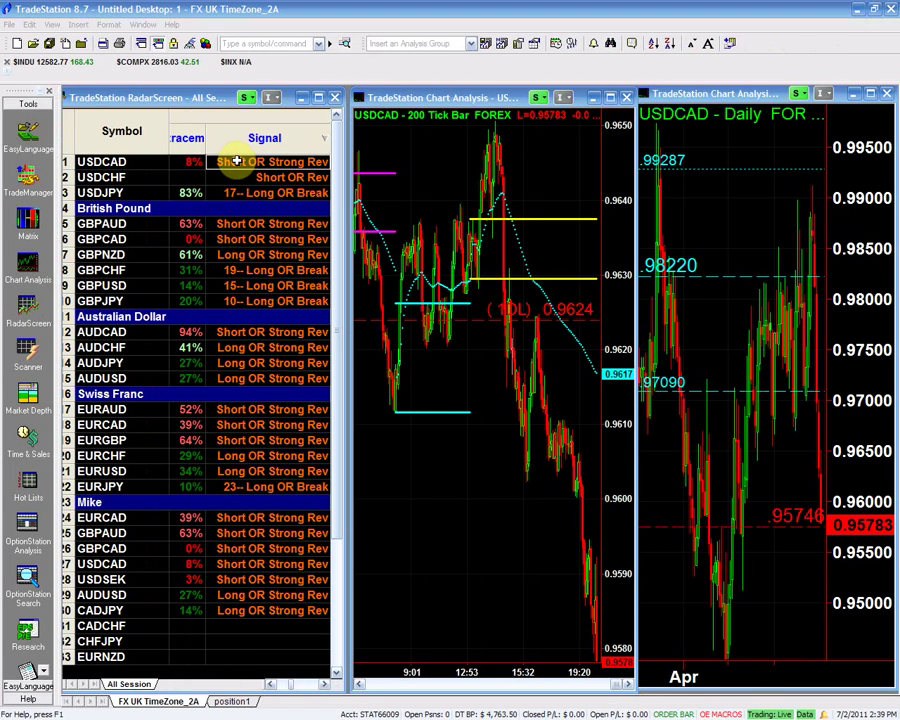
pyautogui.click(224, 262)
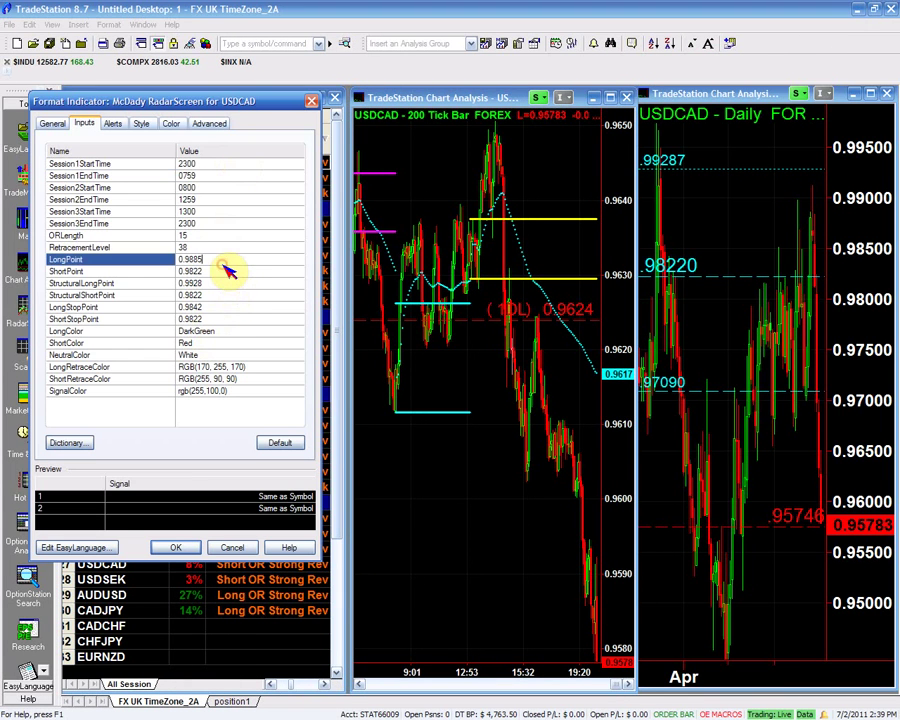
pyautogui.click(219, 272)
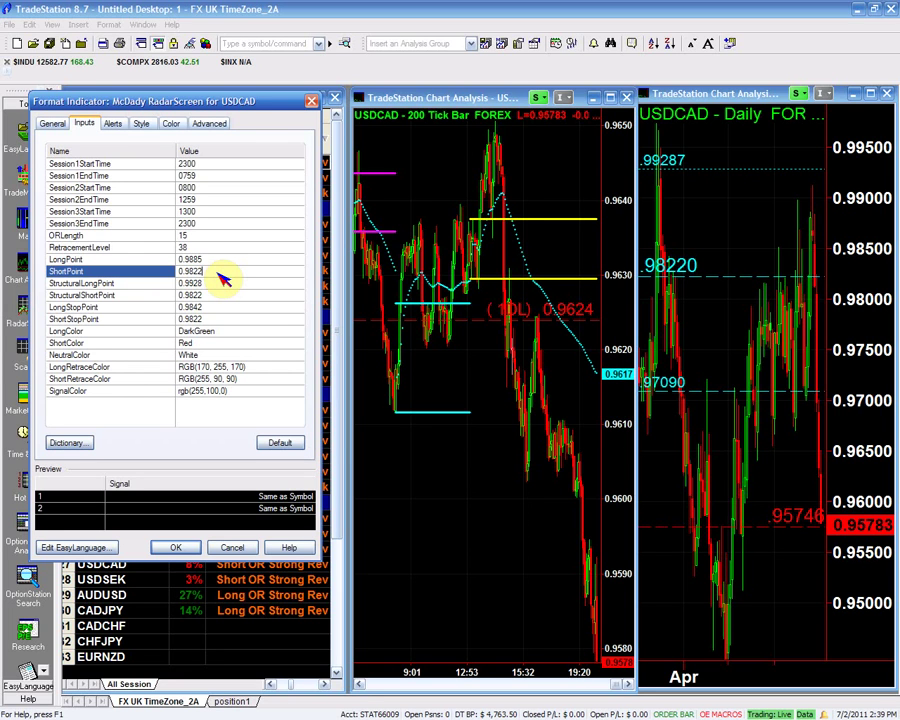
pyautogui.press('BackSpace')
pyautogui.press('BackSpace')
pyautogui.press('BackSpace')
pyautogui.write('575')
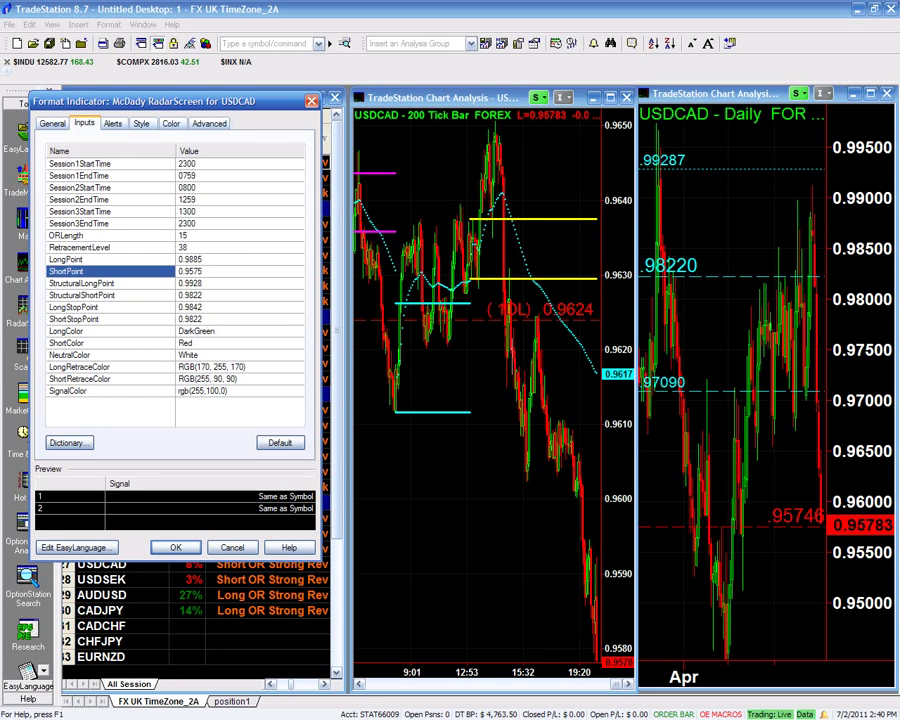
pyautogui.click(212, 259)
pyautogui.press('BackSpace')
pyautogui.press('BackSpace')
pyautogui.press('BackSpace')
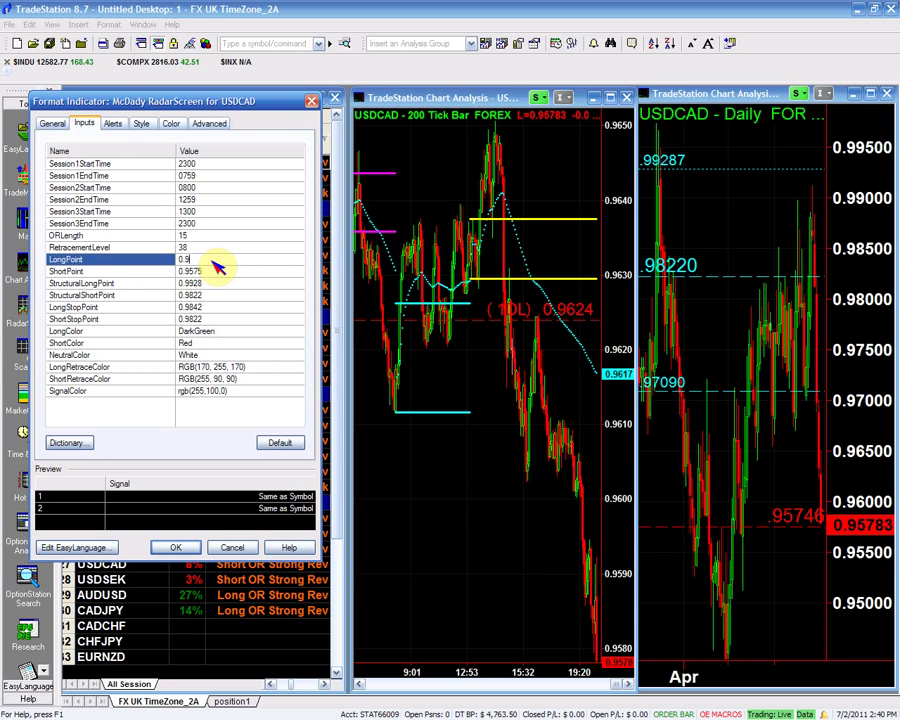
pyautogui.write('624')
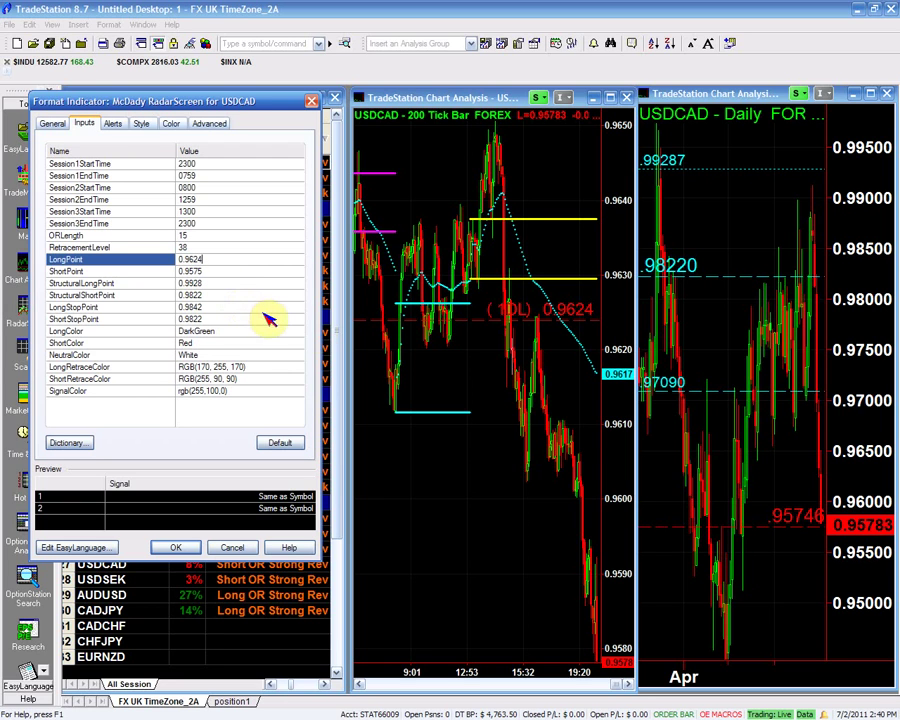
pyautogui.click(211, 271)
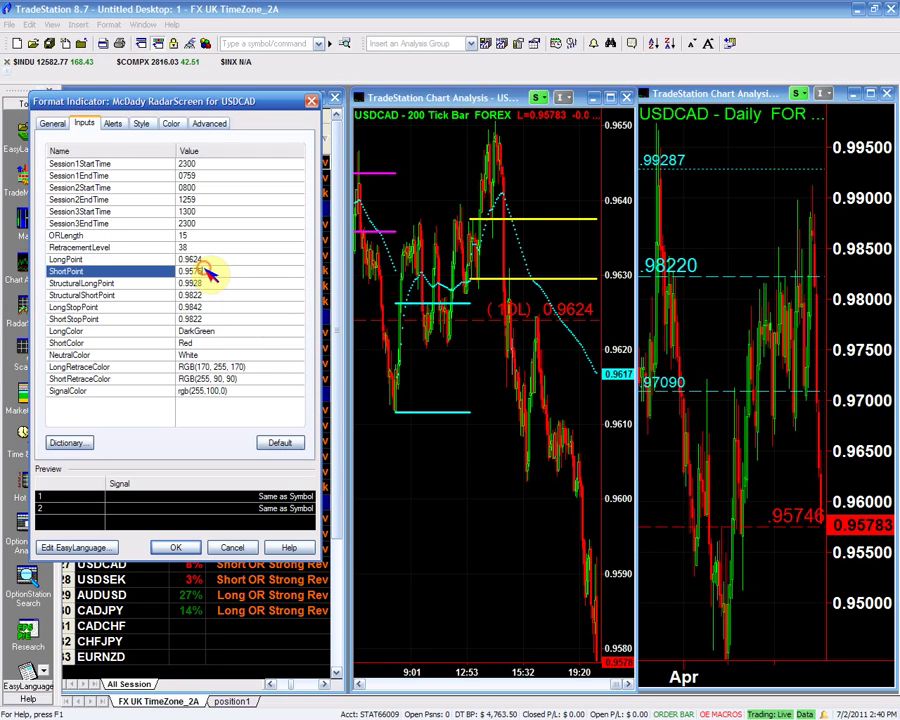
# - Change the USDCAD indicator's ShortStopPoint input to 0.9575
pyautogui.click(212, 308)
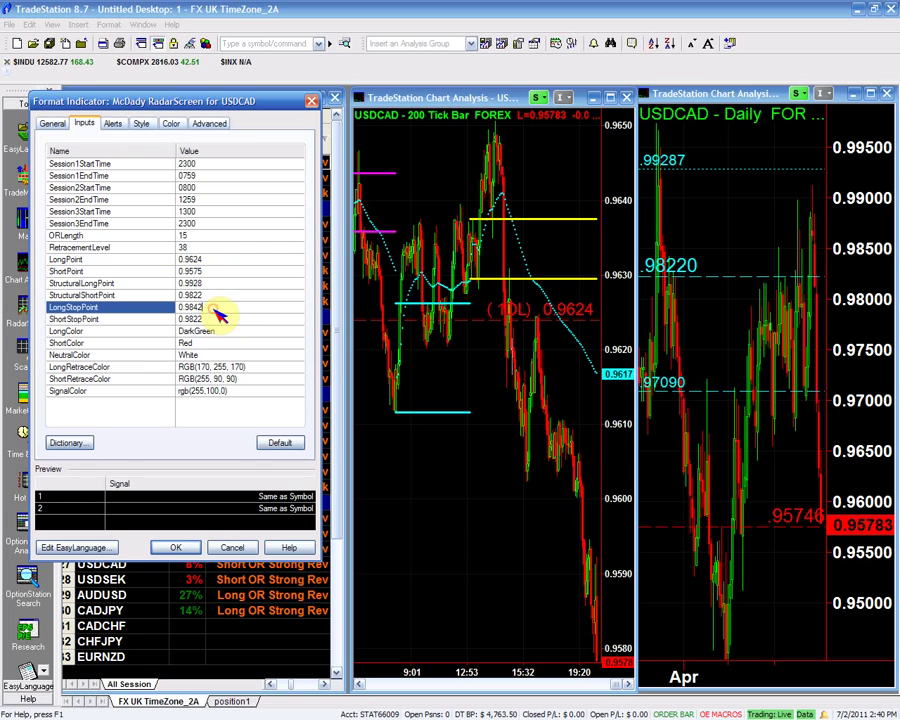
pyautogui.click(213, 319)
pyautogui.press('BackSpace')
pyautogui.press('BackSpace')
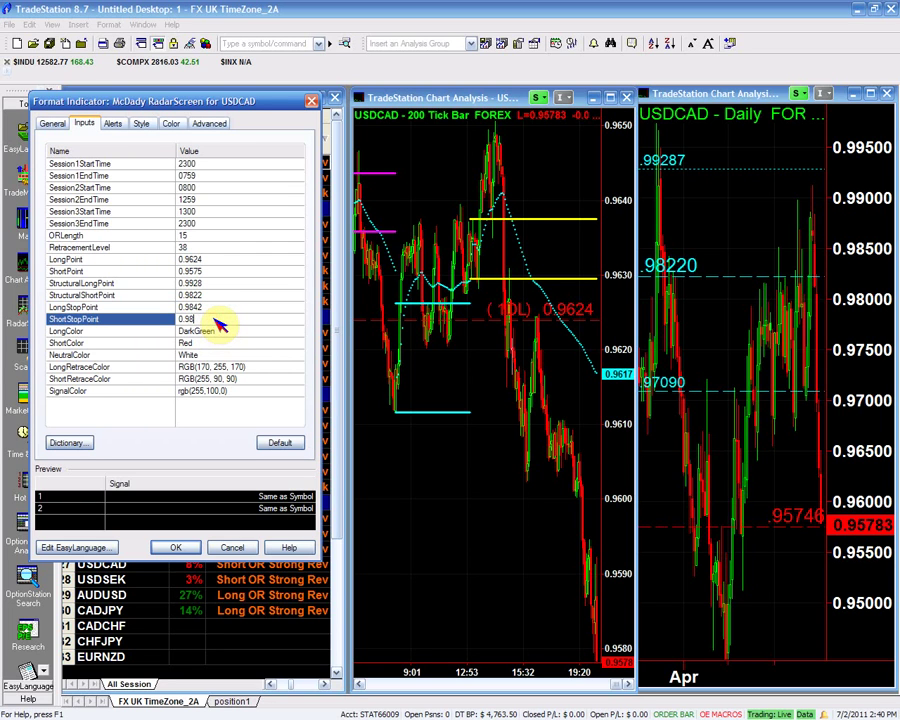
pyautogui.press('BackSpace')
pyautogui.write('575')
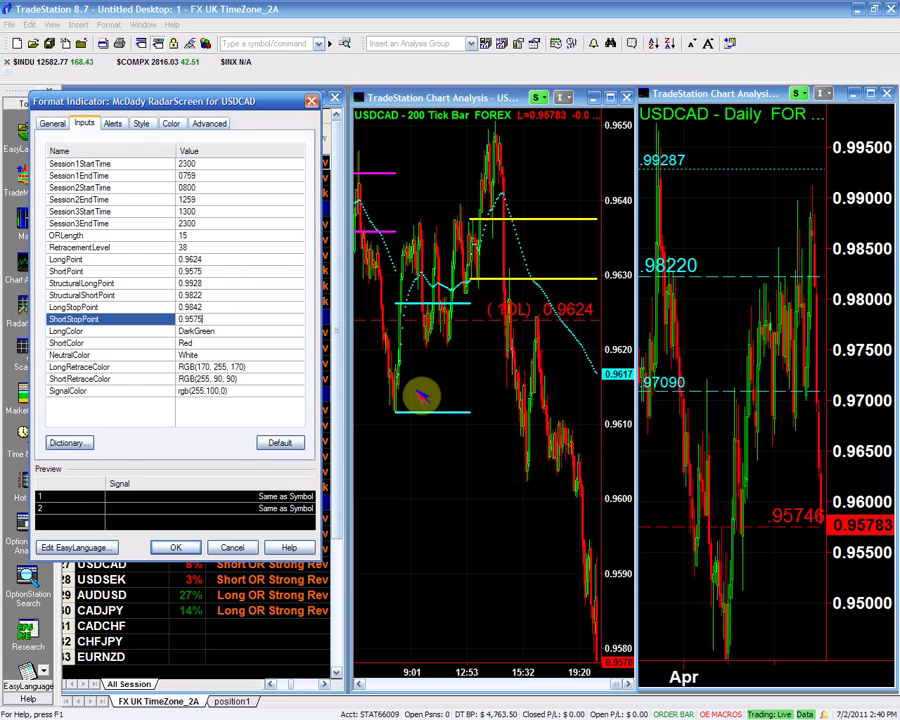
# - Set LongStopPoint to 0.9600 and StructuralLongPoint to 0.9709, apply with OK, and maximize the daily chart
pyautogui.click(210, 307)
pyautogui.press('BackSpace')
pyautogui.press('BackSpace')
pyautogui.press('BackSpace')
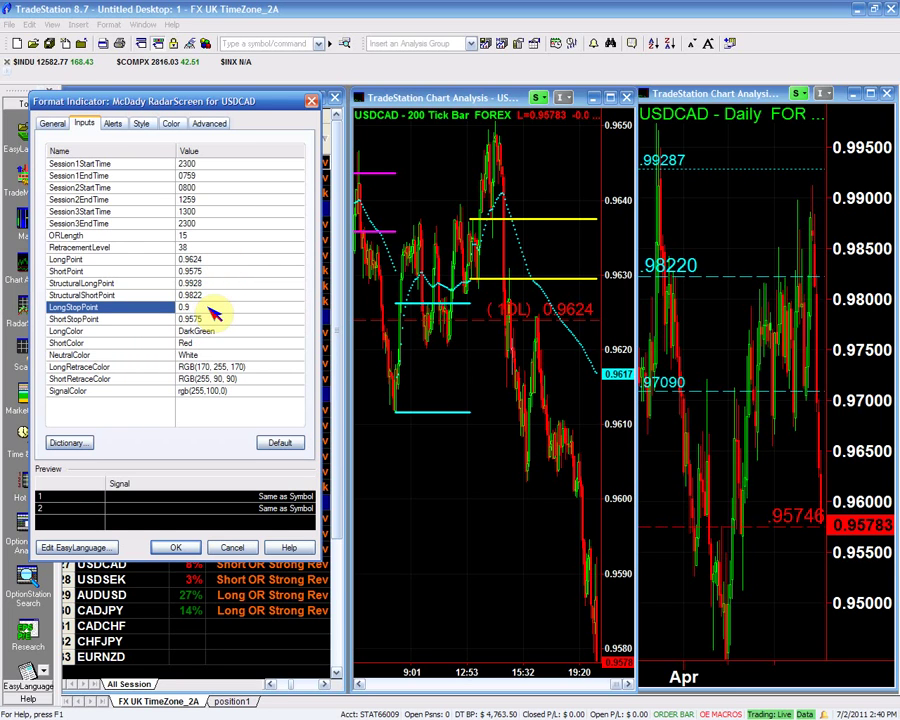
pyautogui.write('600')
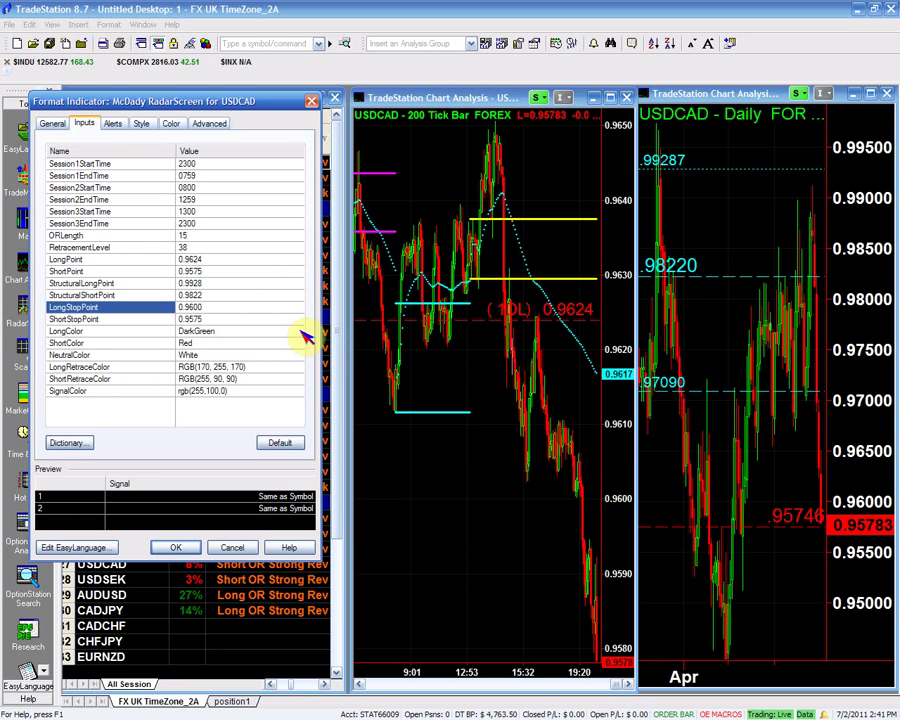
pyautogui.click(224, 285)
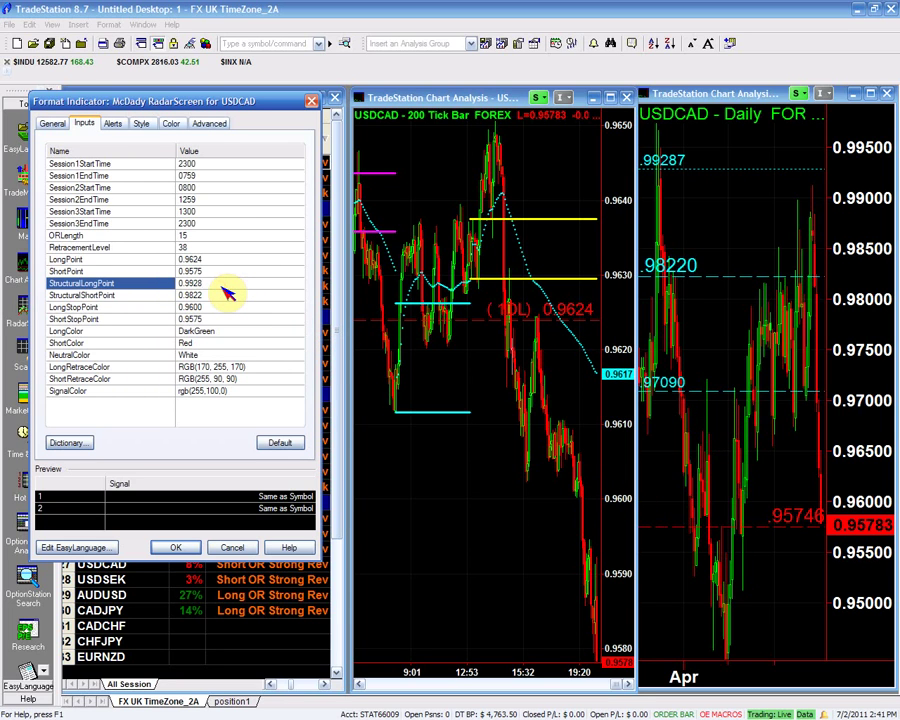
pyautogui.write('0.970')
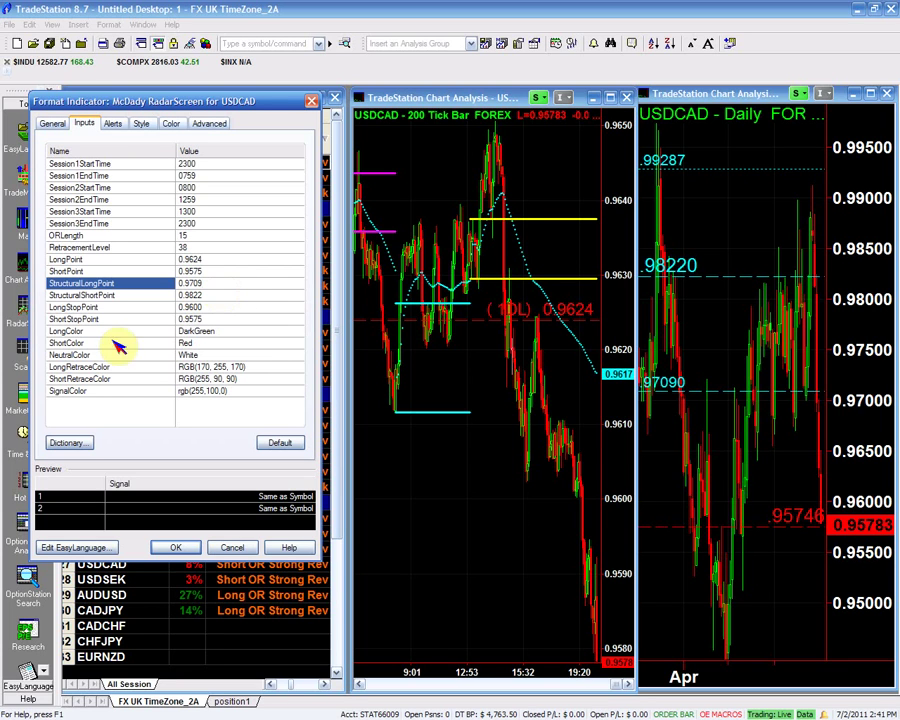
pyautogui.click(176, 550)
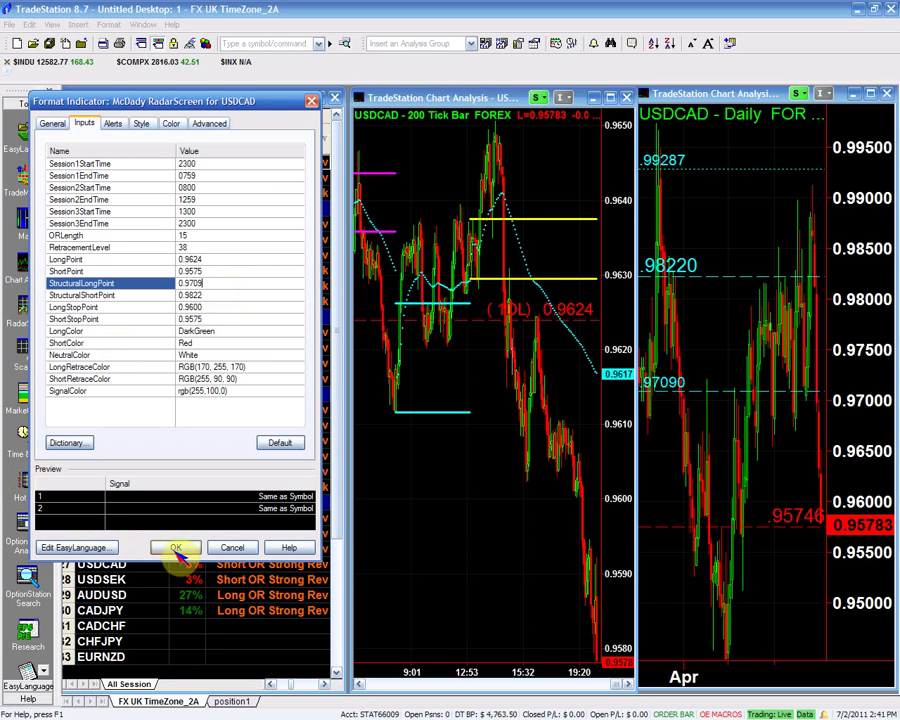
pyautogui.click(176, 550)
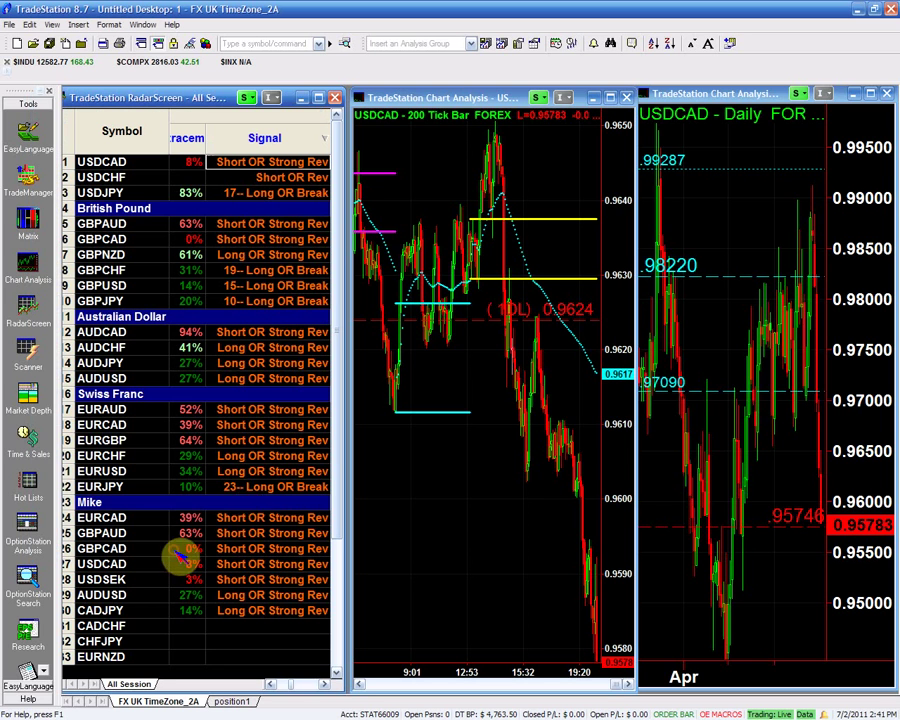
pyautogui.click(870, 93)
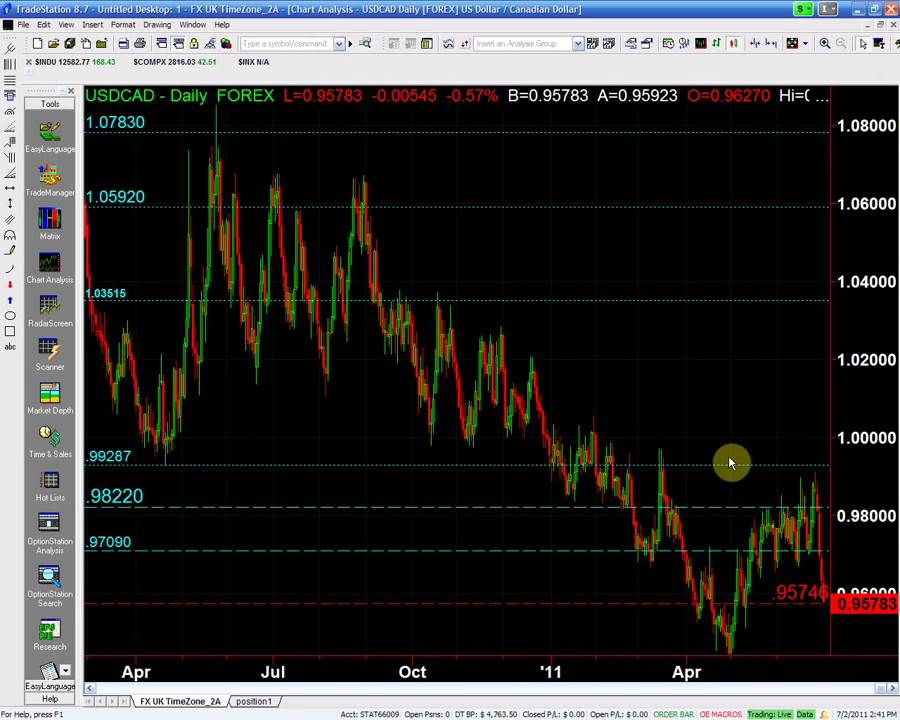
# - Compress the daily chart's bars to show more history, then close it and reopen it from the Window menu
pyautogui.scroll(-4, 729, 462)
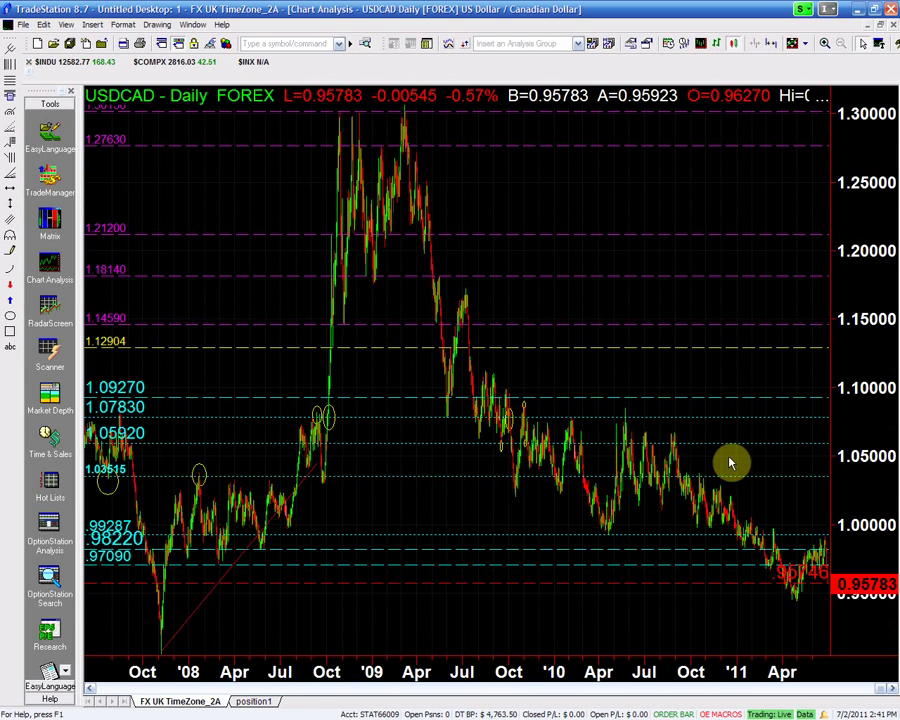
pyautogui.click(797, 625)
pyautogui.click(878, 38)
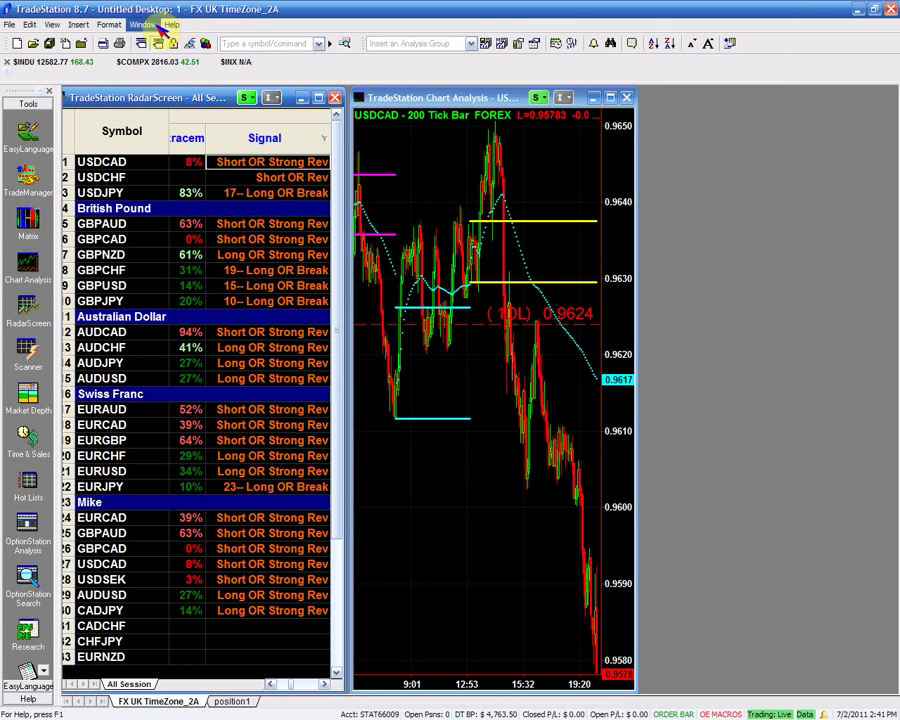
pyautogui.click(152, 25)
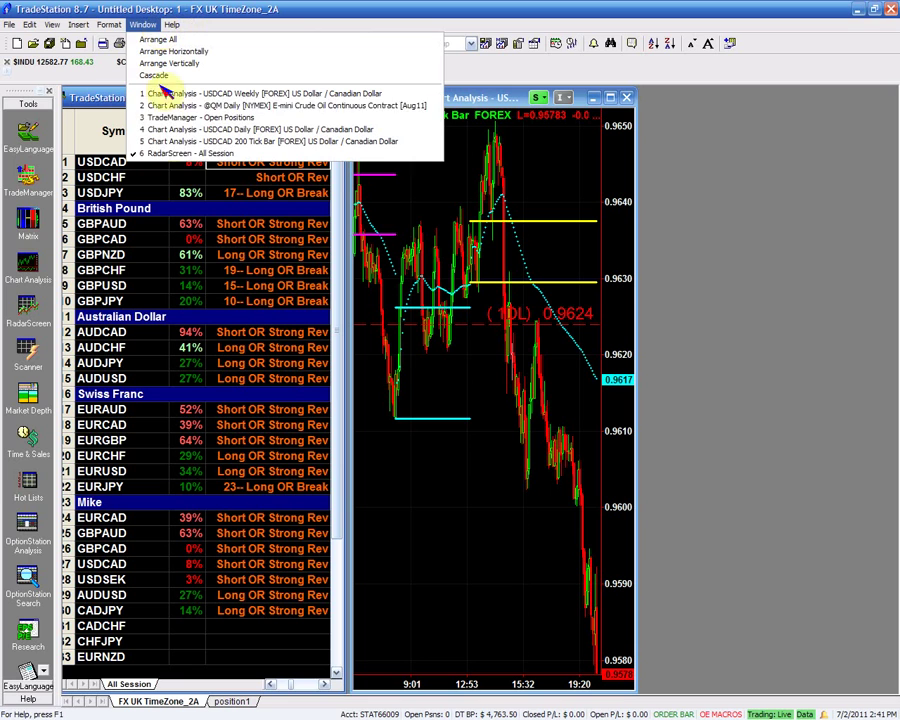
pyautogui.click(185, 130)
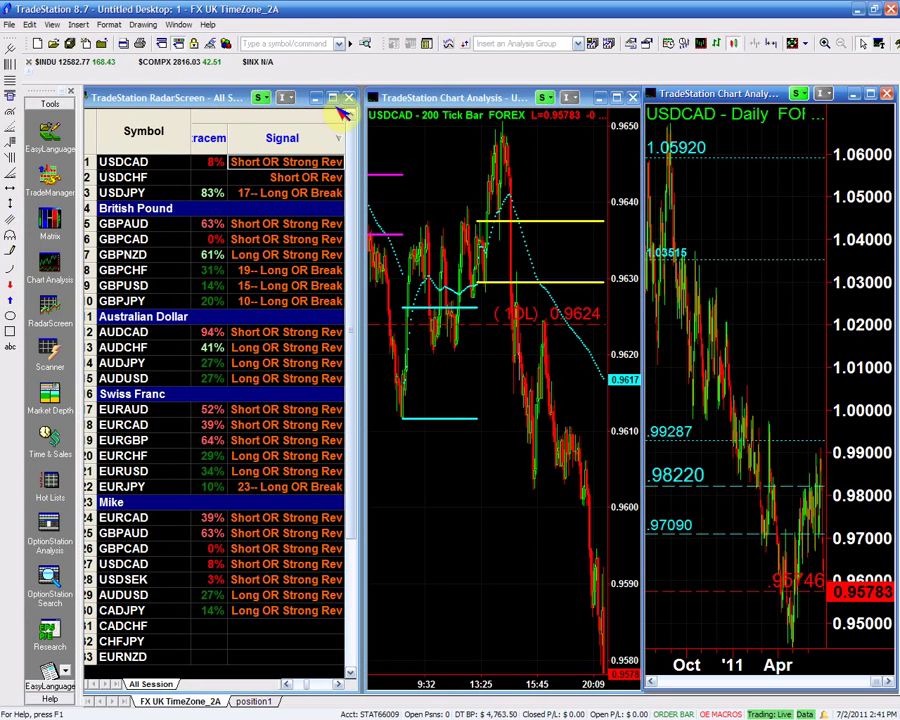
pyautogui.click(334, 98)
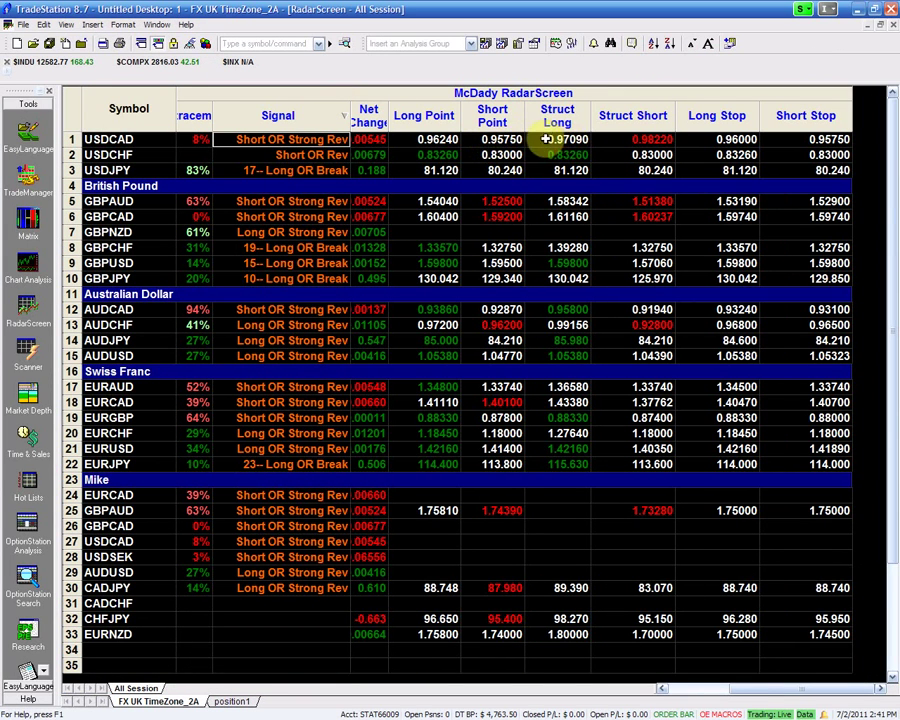
pyautogui.click(657, 139)
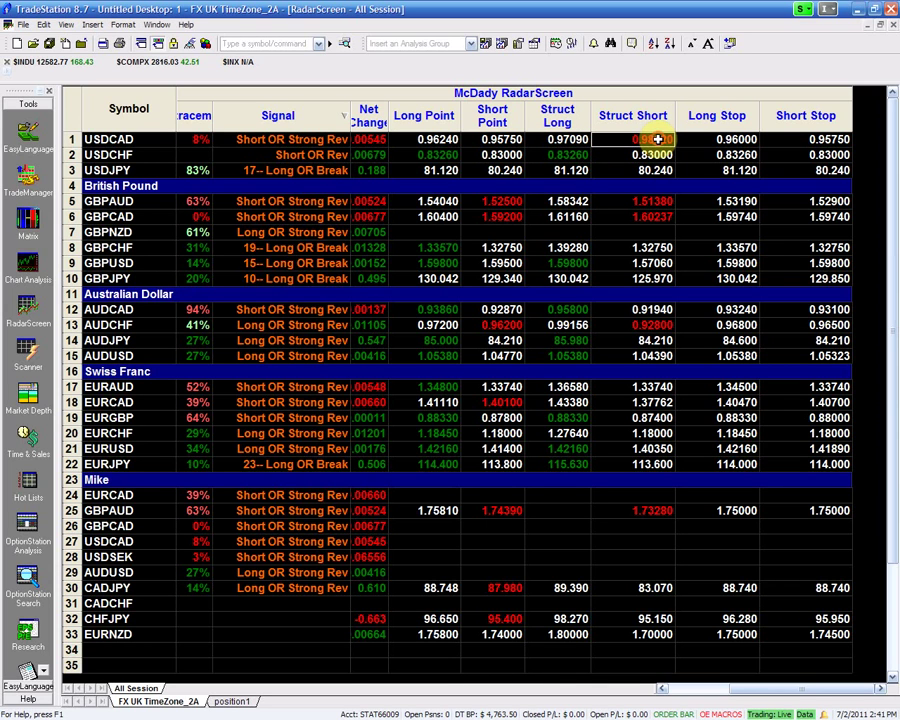
pyautogui.click(884, 26)
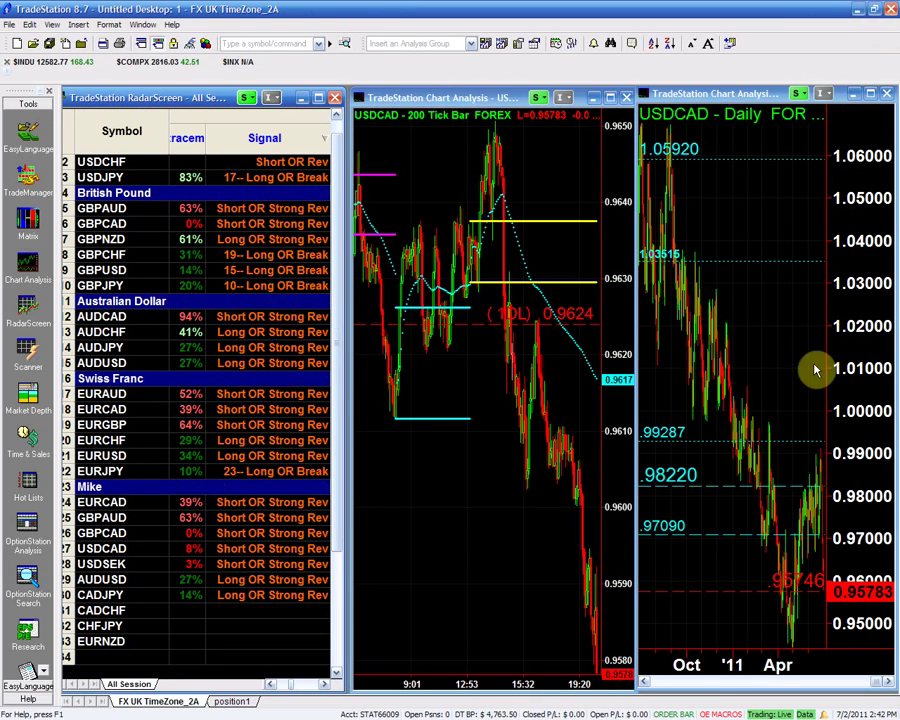
# - Compress the 200-tick USDCAD chart's bars to show more history and return it to the tiled layout
pyautogui.click(610, 97)
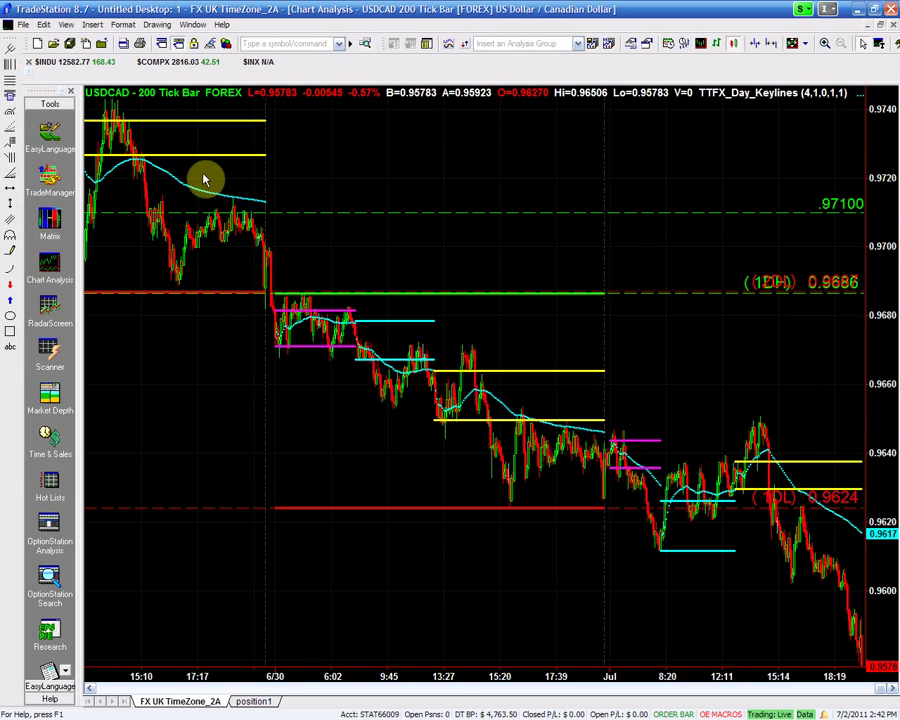
pyautogui.press('Down')
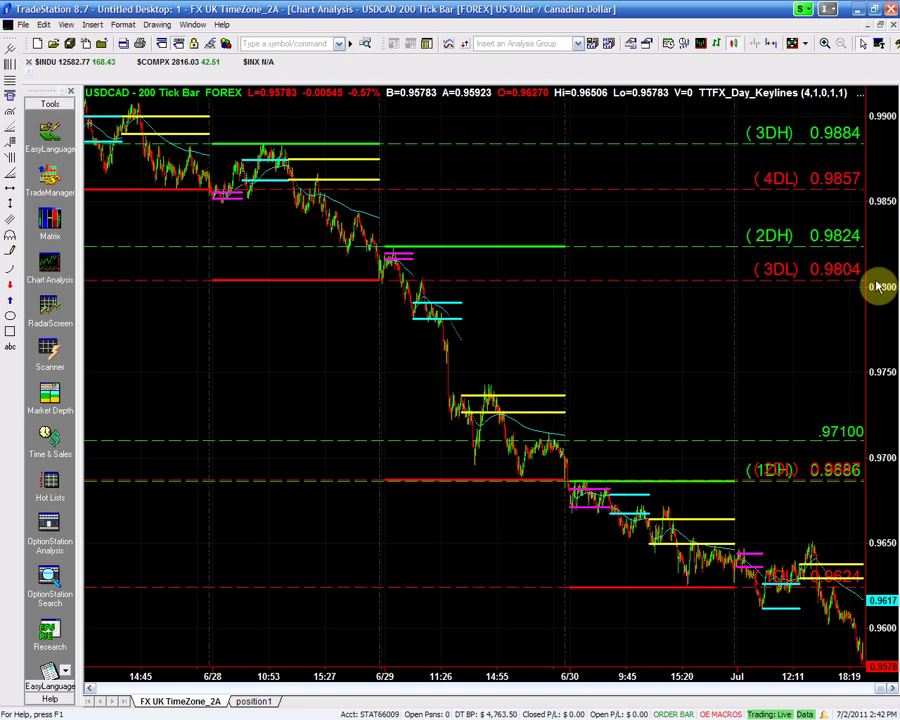
pyautogui.click(856, 18)
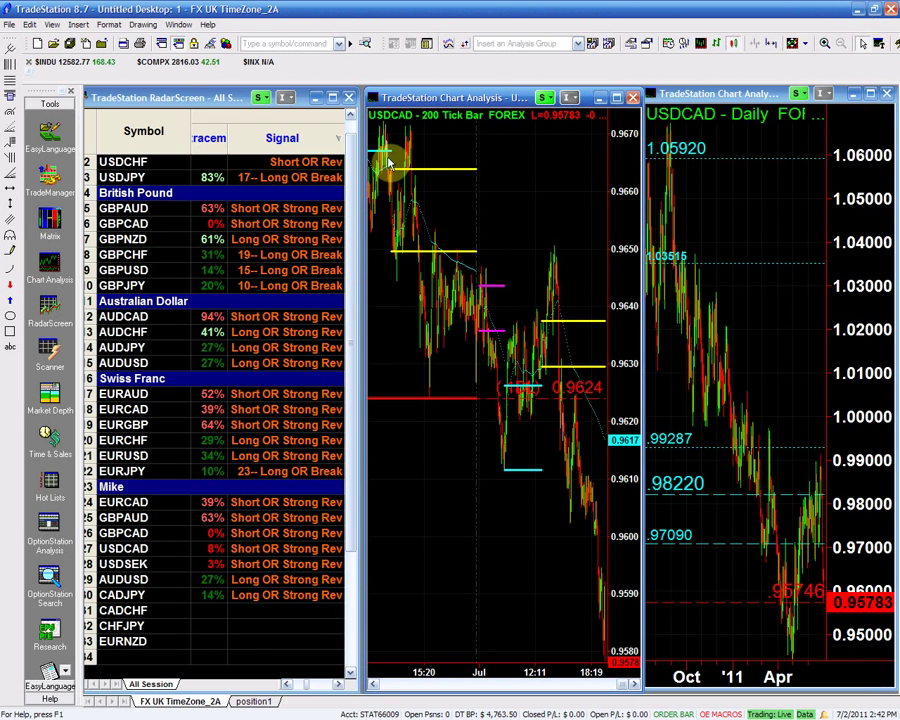
pyautogui.scroll(1, 350, 125)
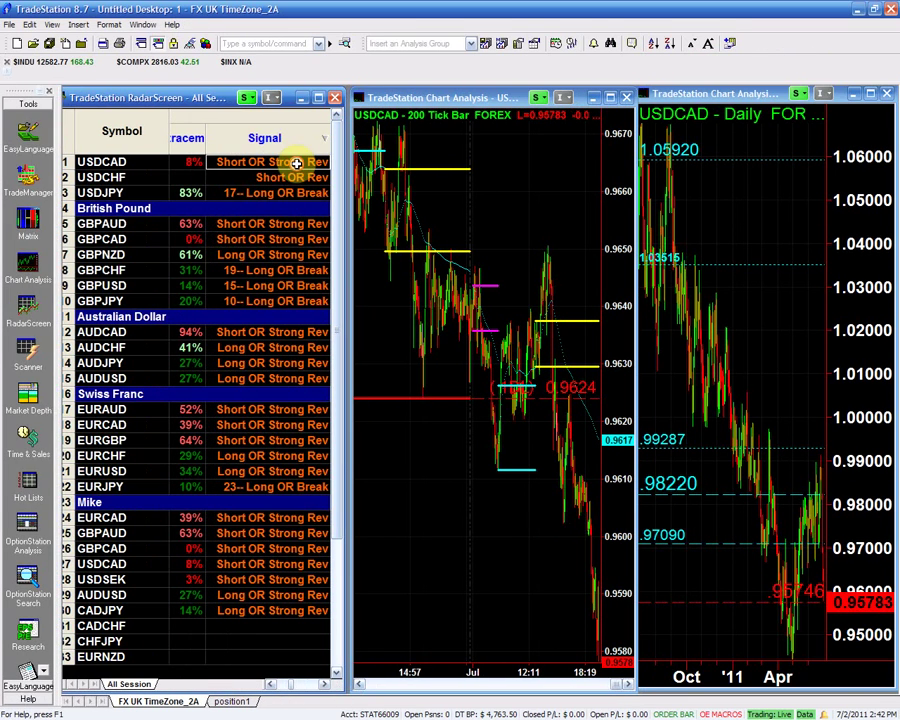
pyautogui.doubleClick(296, 163)
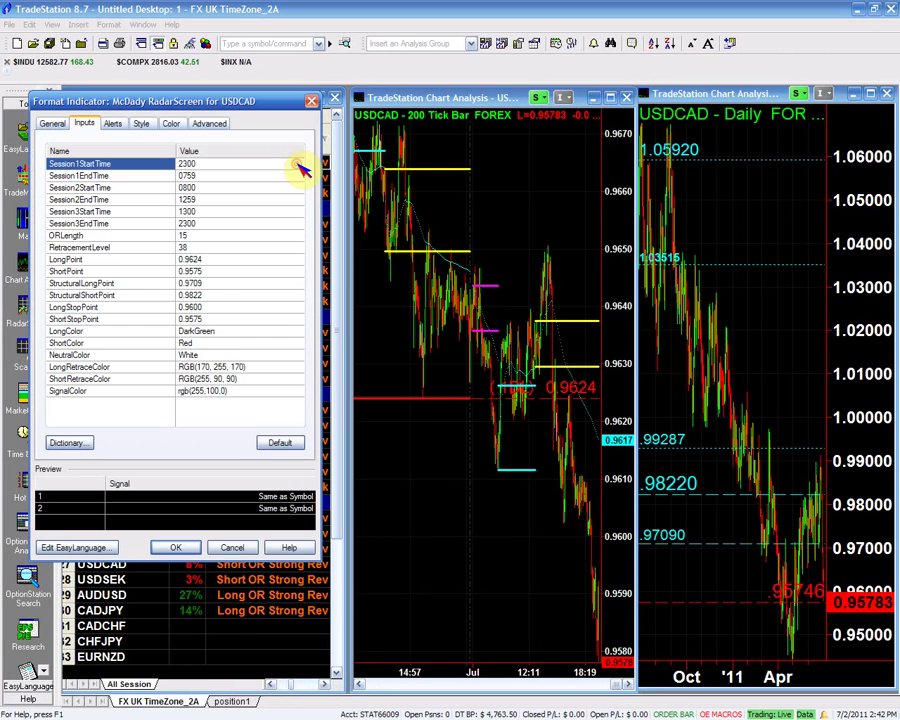
# - Change StructuralShortPoint from 0.9822 to 0.9433
pyautogui.click(212, 307)
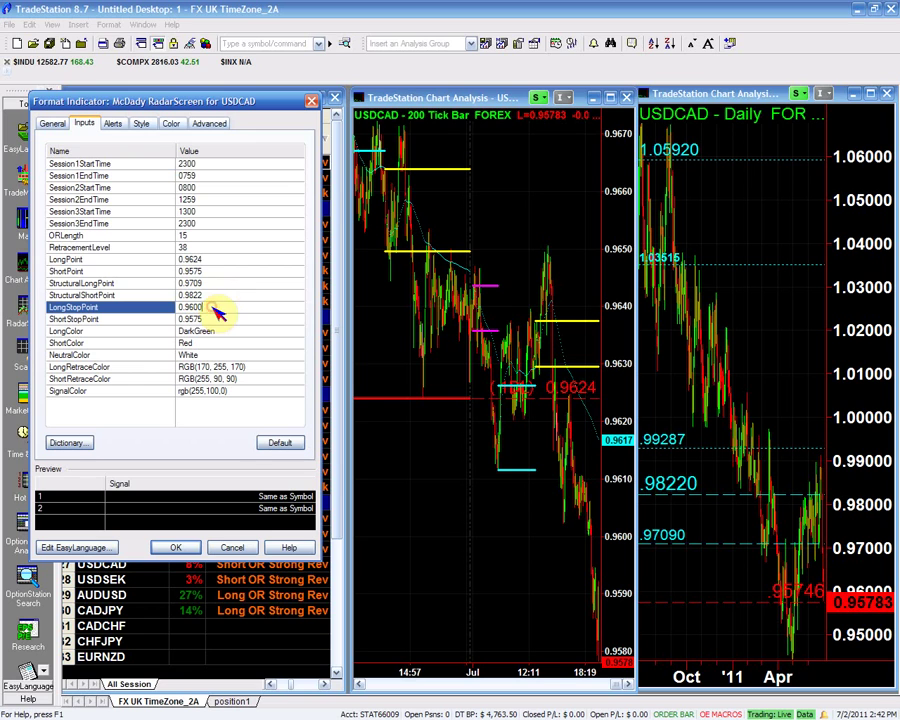
pyautogui.click(213, 296)
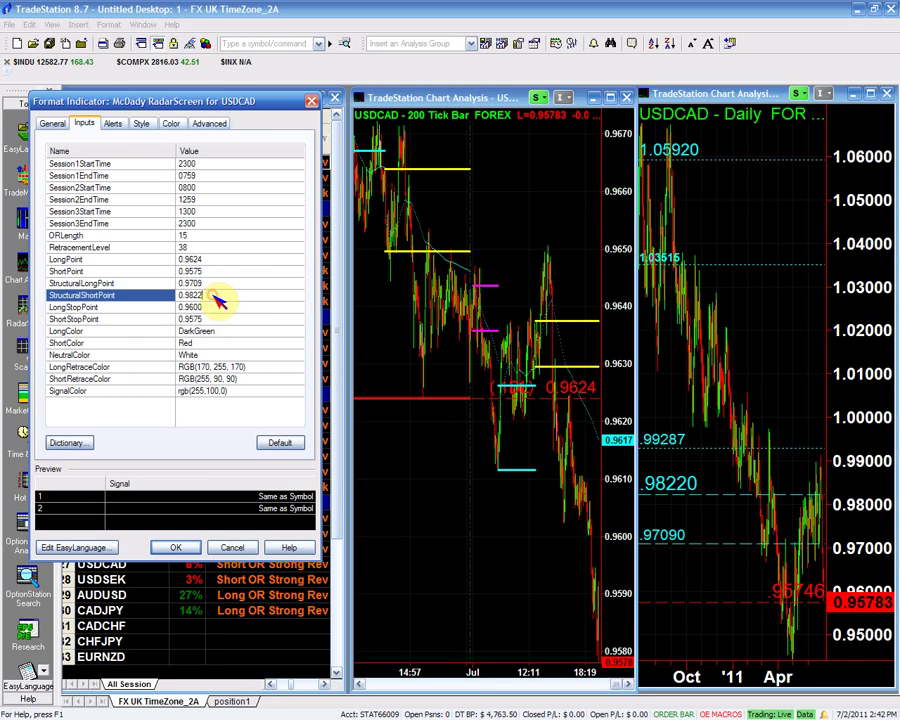
pyautogui.write('0.9433')
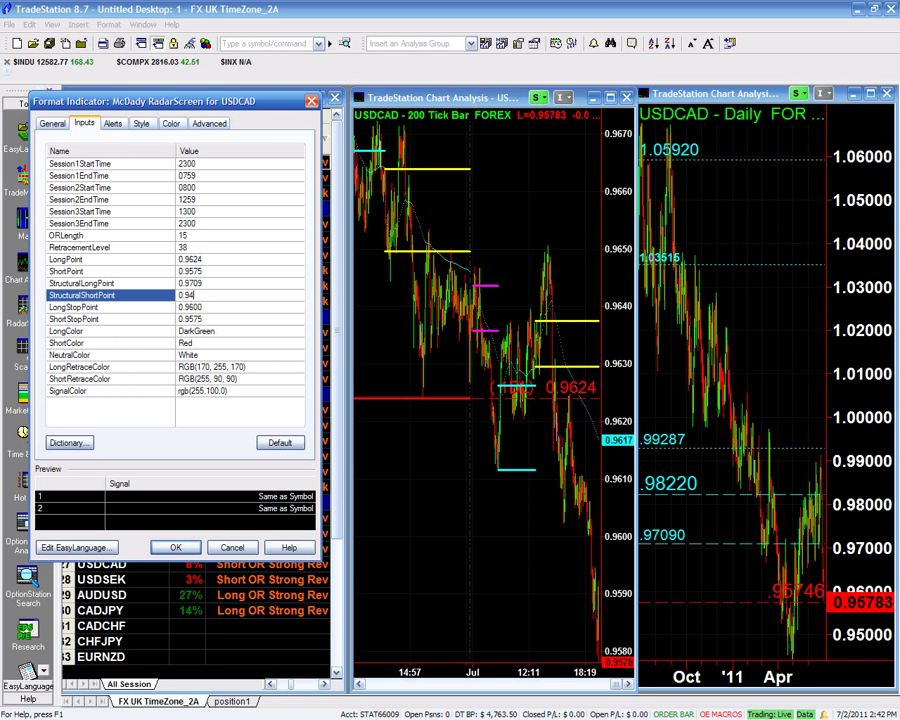
pyautogui.click(180, 550)
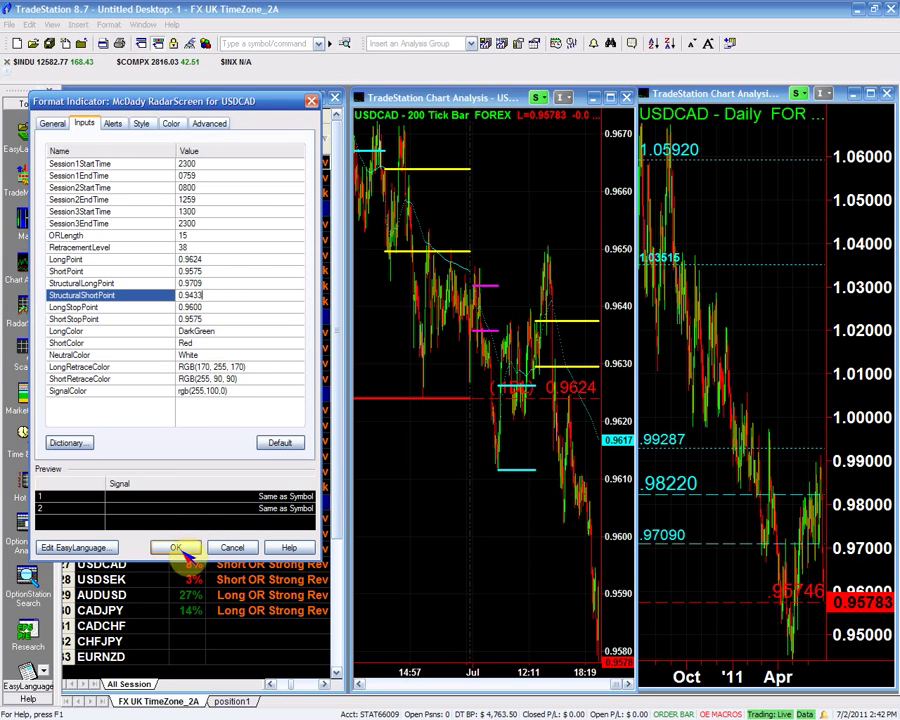
# - Review the LongPoint, LongStopPoint, ShortPoint, ShortStopPoint and StructuralShortPoint values
pyautogui.click(228, 259)
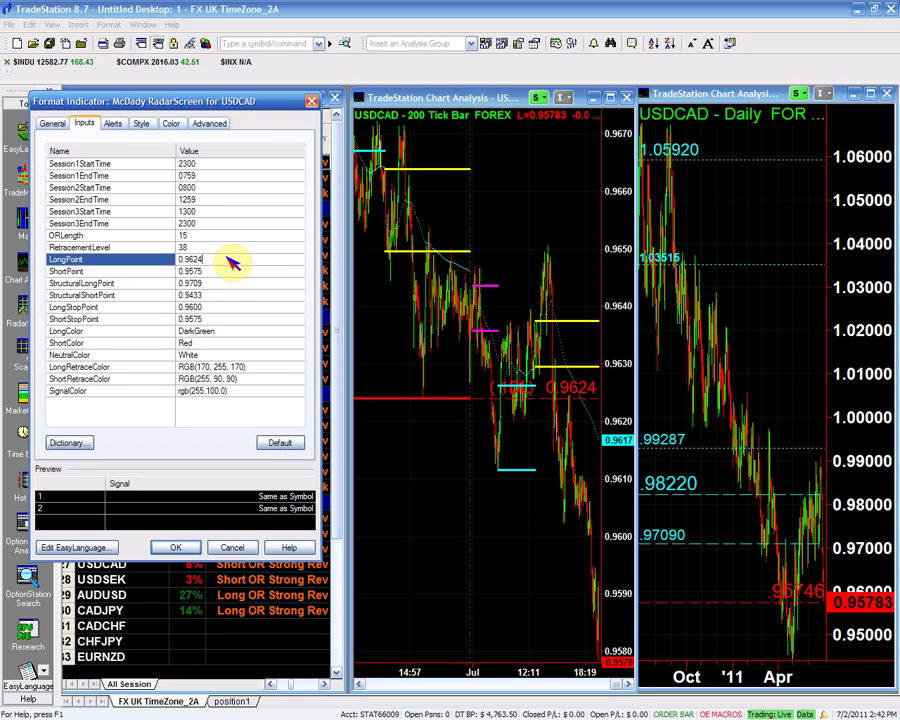
pyautogui.click(219, 307)
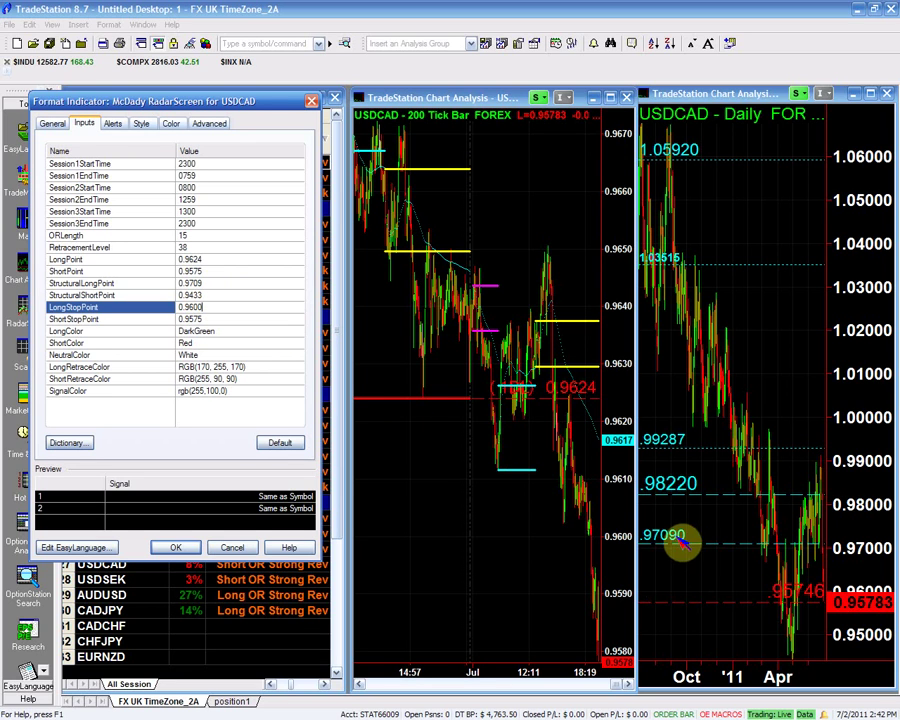
pyautogui.click(211, 272)
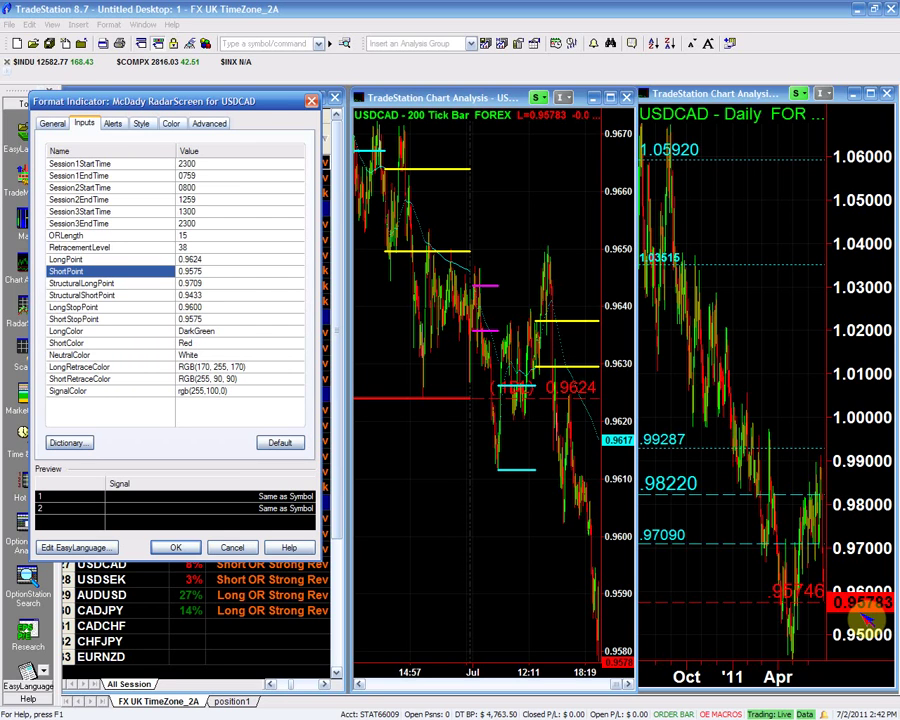
pyautogui.click(214, 320)
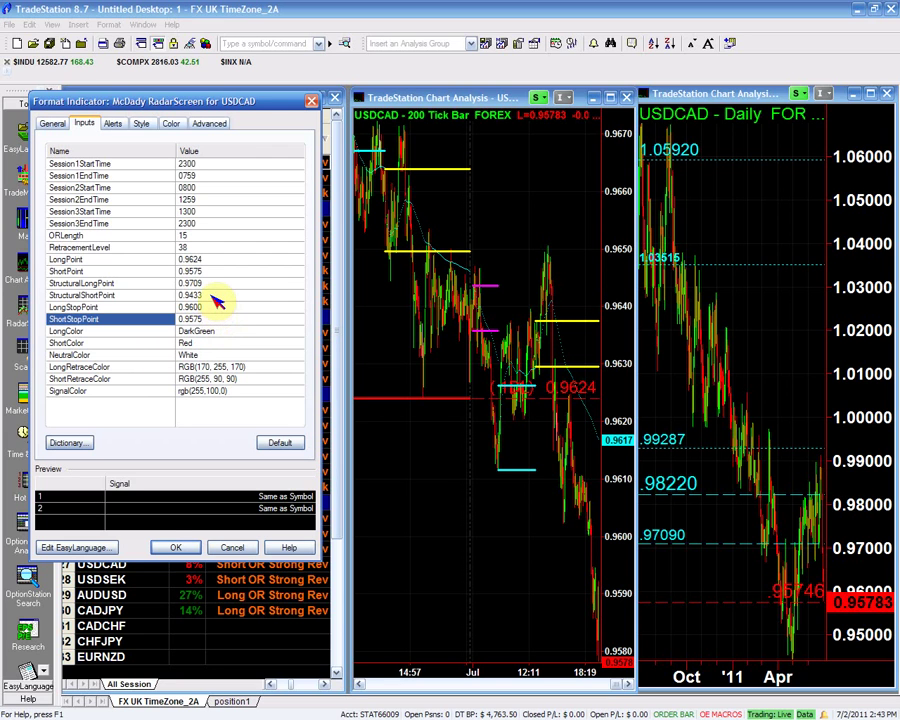
pyautogui.click(215, 297)
# - Apply the inputs, maximize RadarScreen, and highlight USDCAD's Long Point through Struct Short cells
pyautogui.click(177, 547)
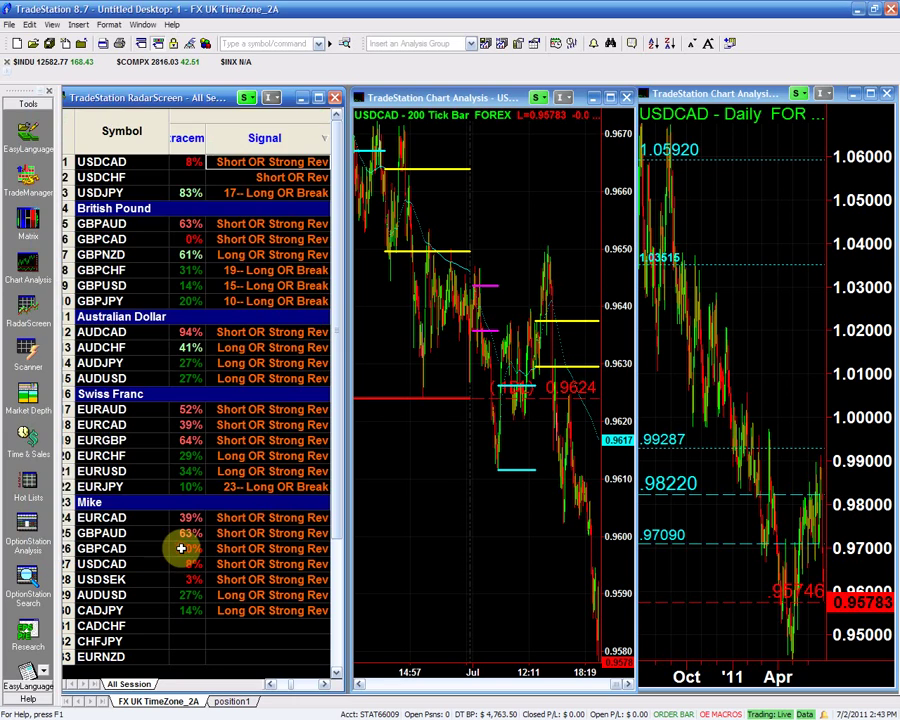
pyautogui.click(319, 97)
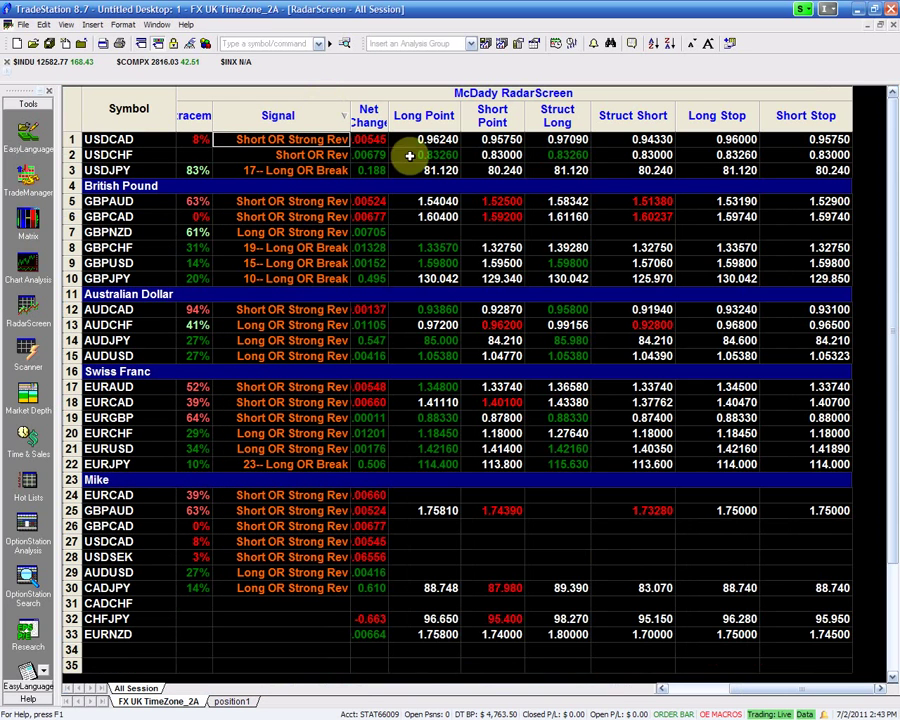
pyautogui.moveTo(438, 139); pyautogui.dragTo(796, 140)
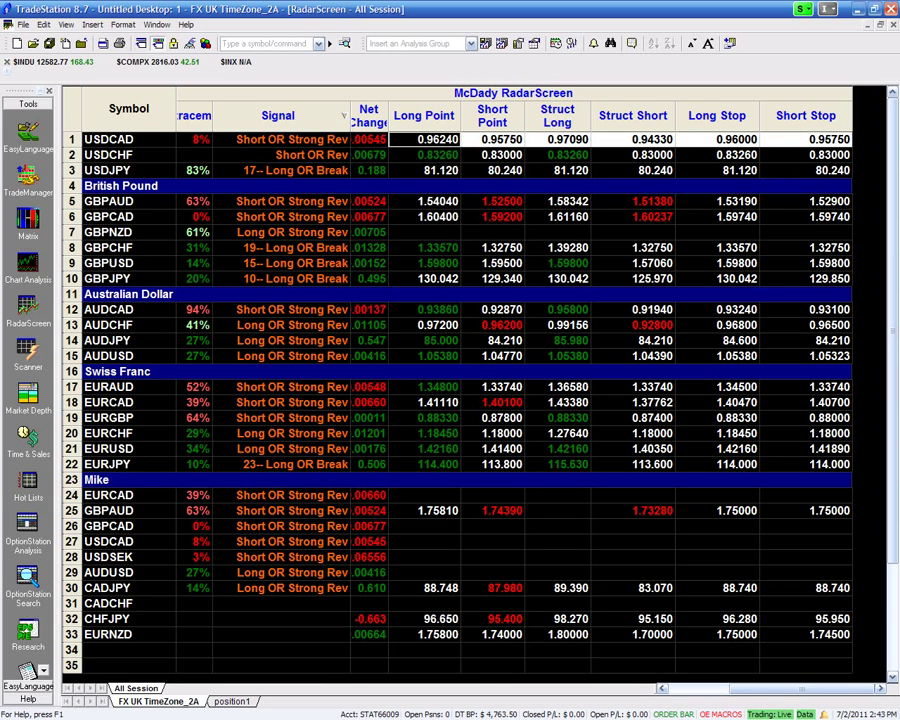